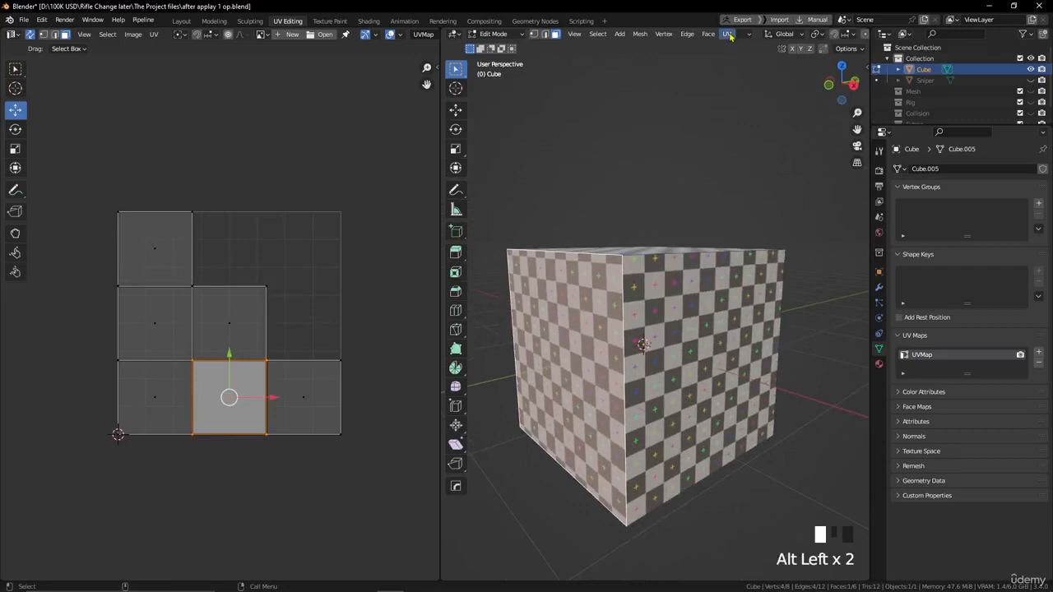
- Apply a Cube Projection unwrap to the selected cube face
left_click(728, 35)
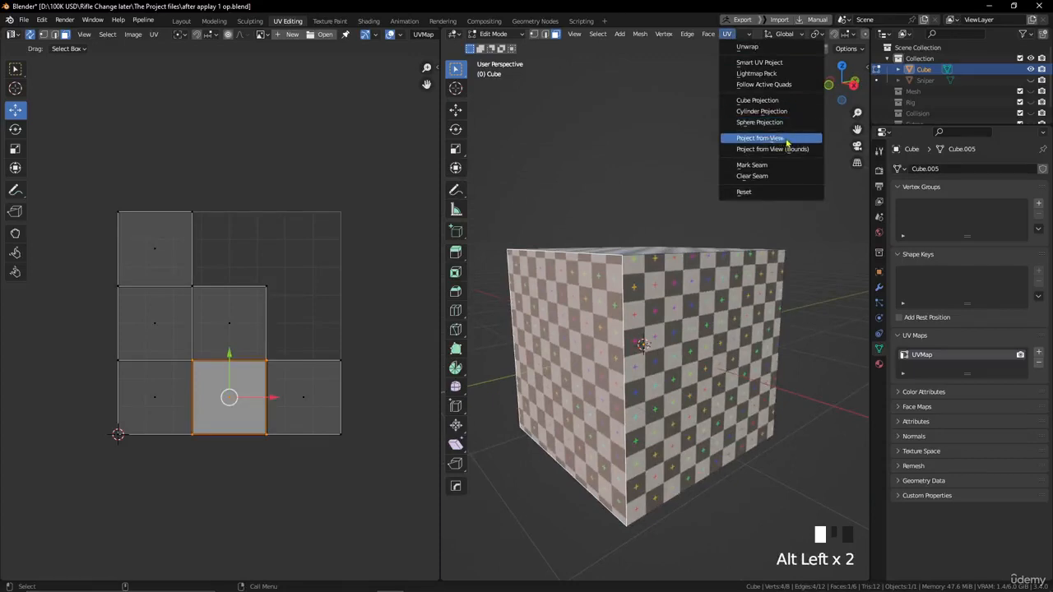
left_click(771, 100)
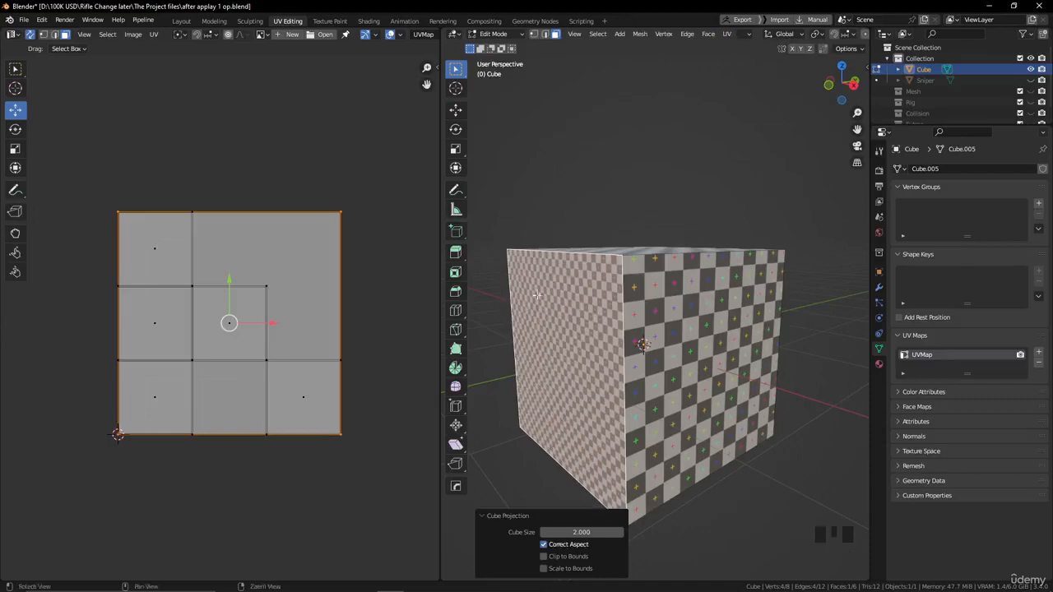
left_click_drag(537, 295, 650, 286, "alt")
middle_click_drag(715, 360, 678, 320, "alt")
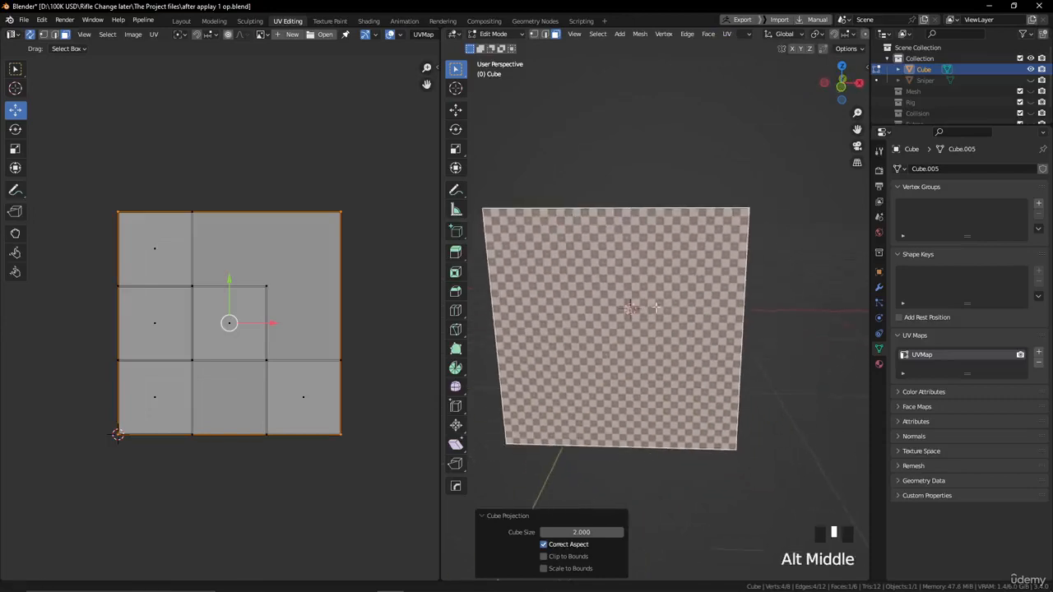
left_click_drag(678, 319, 627, 351, "alt")
middle_click_drag(601, 277, 660, 299, "alt")
- Scale the projected face's UV island down to about 0.4 and move it up, partly above the UV square
key("s")
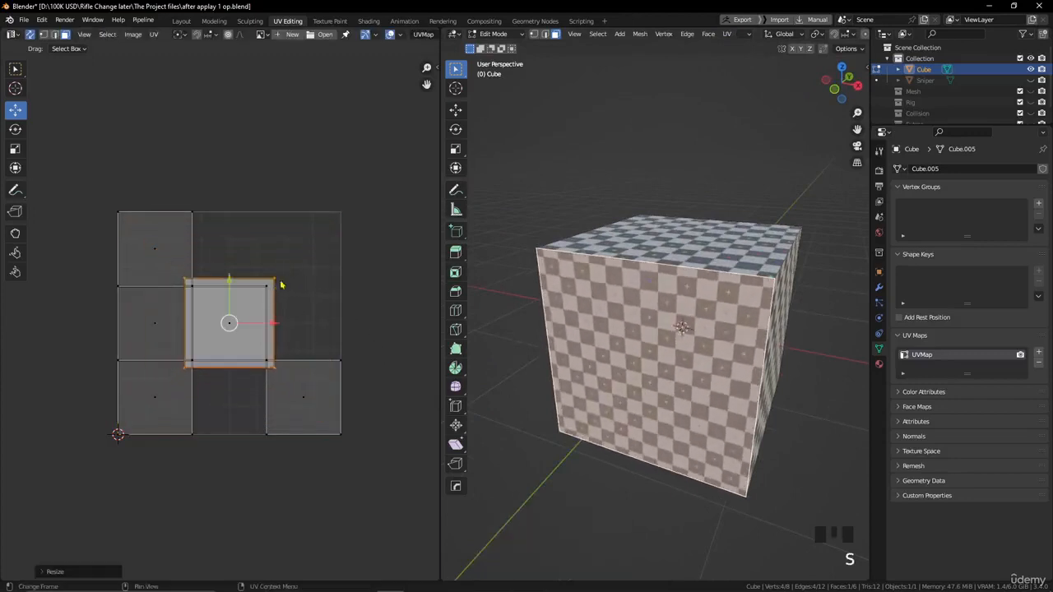
left_click(278, 285)
key("g")
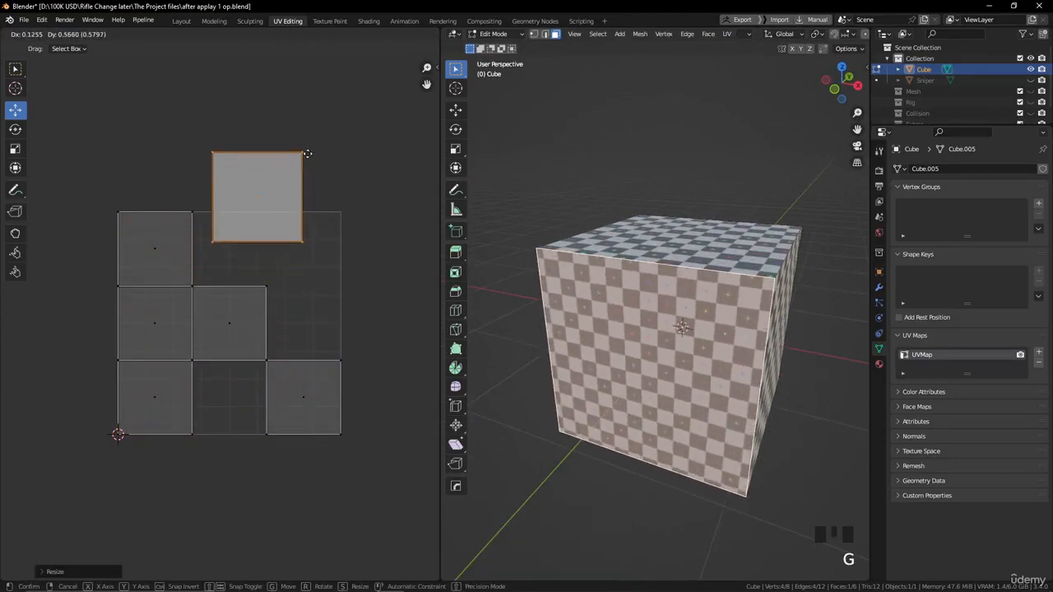
left_click(305, 158)
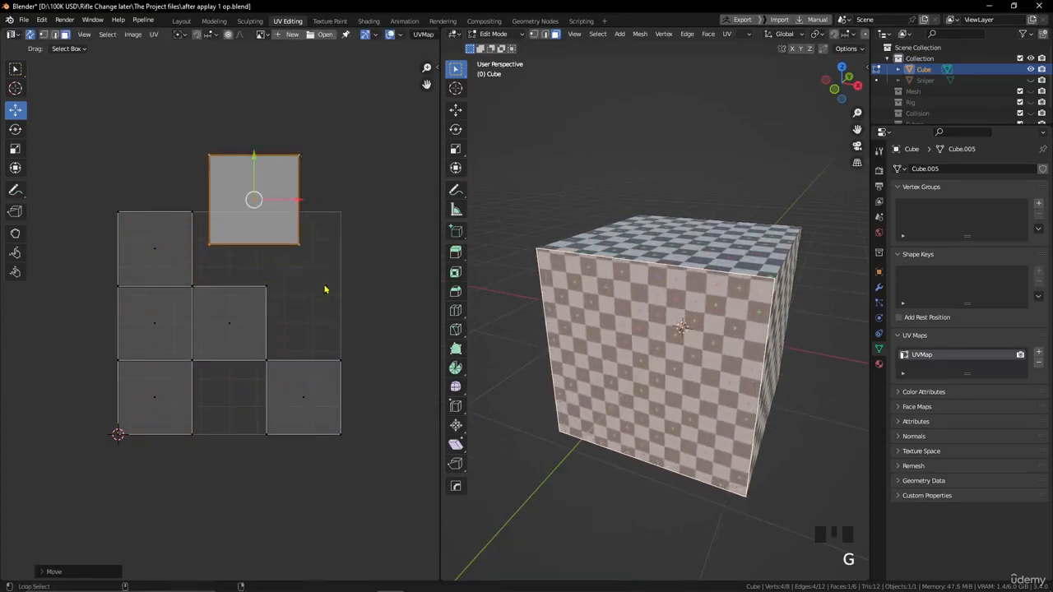
middle_click_drag(325, 289, 253, 336)
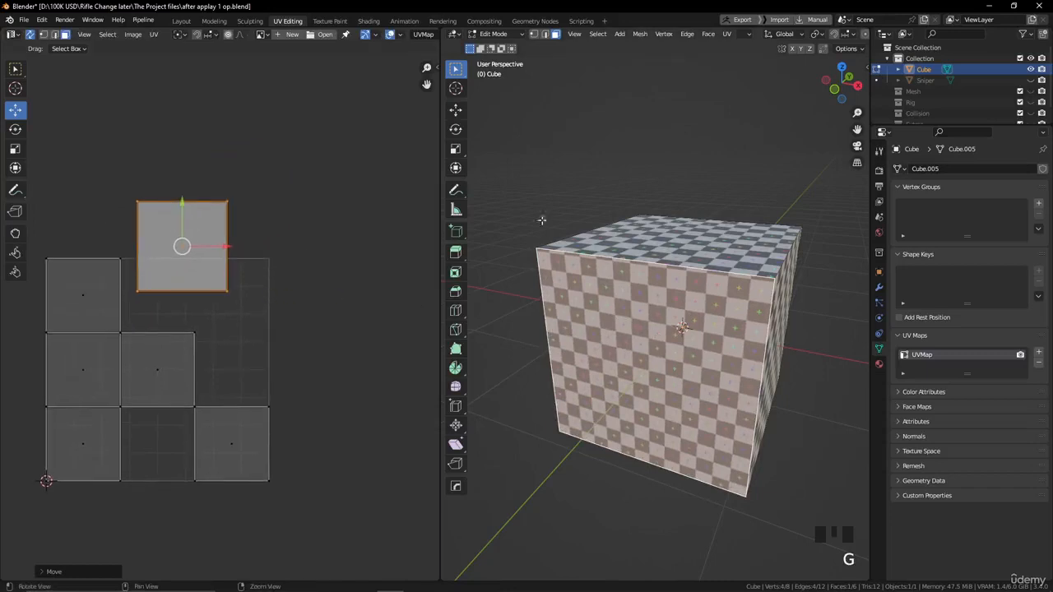
left_click_drag(542, 220, 608, 216, "alt")
middle_click_drag(608, 216, 568, 247, "alt")
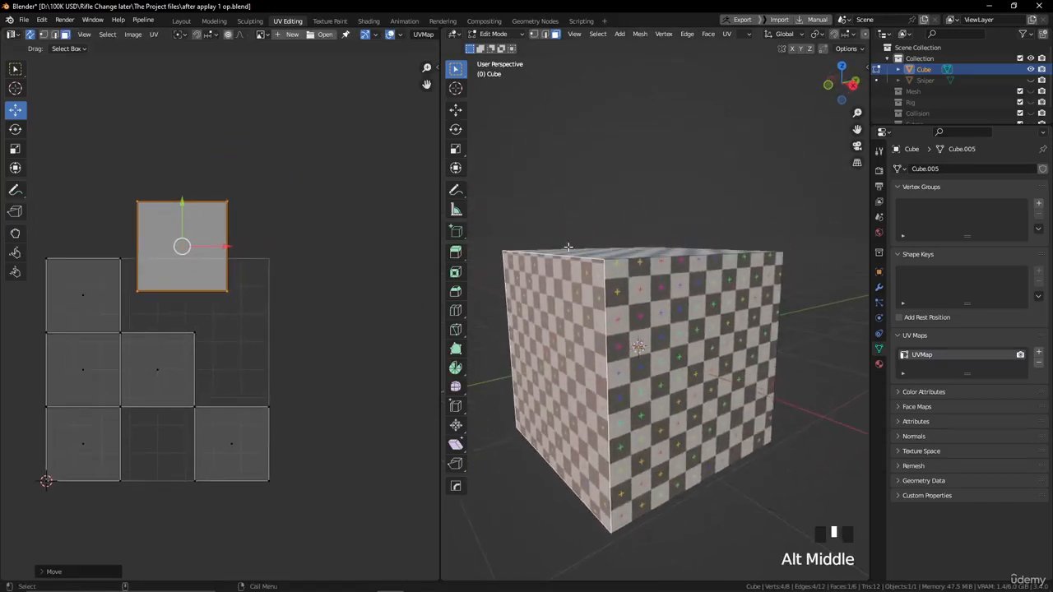
- Select the loop of four side faces on the cube and unwrap them with Cube Projection
left_click(607, 290, "shift")
left_click_drag(606, 289, 492, 298, "alt")
left_click(630, 320, "shift")
left_click_drag(629, 321, 670, 284, "alt")
left_click(637, 294, "shift")
left_click(728, 34)
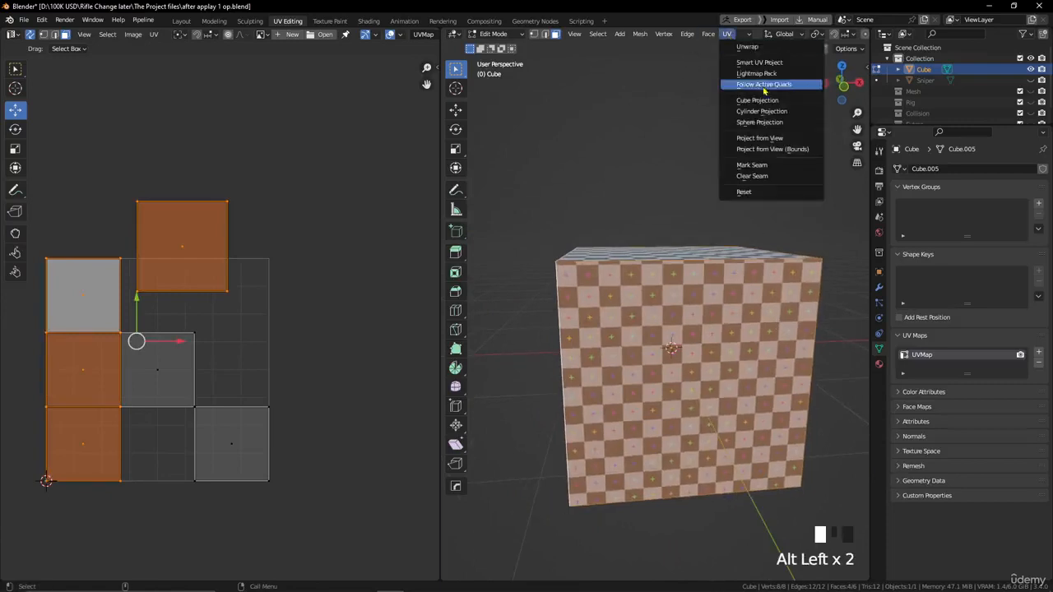
left_click(757, 100)
scroll(709, 303, "down", 3)
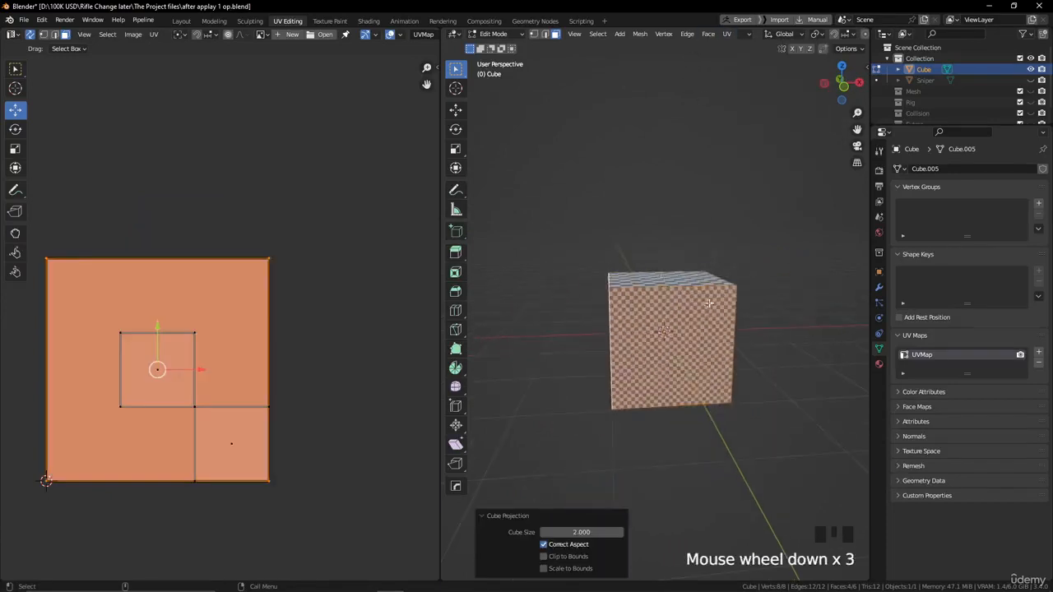
left_click_drag(709, 304, 625, 300, "alt")
scroll(573, 287, "up", 2)
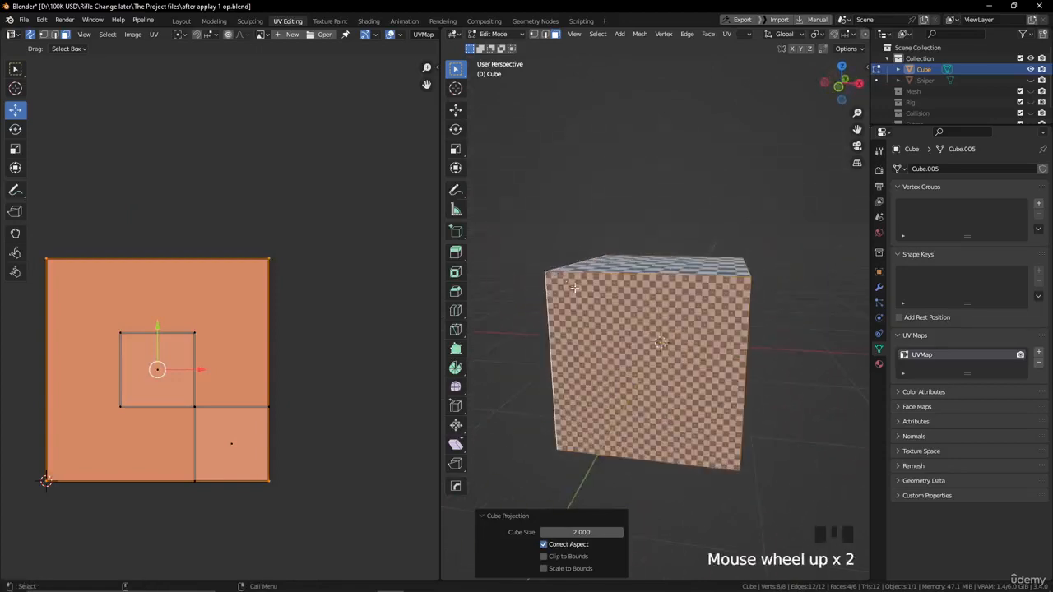
middle_click_drag(574, 287, 580, 289, "alt")
- Move one of the stacked UV islands above the UV square and scale it down to about one third
left_click(228, 307)
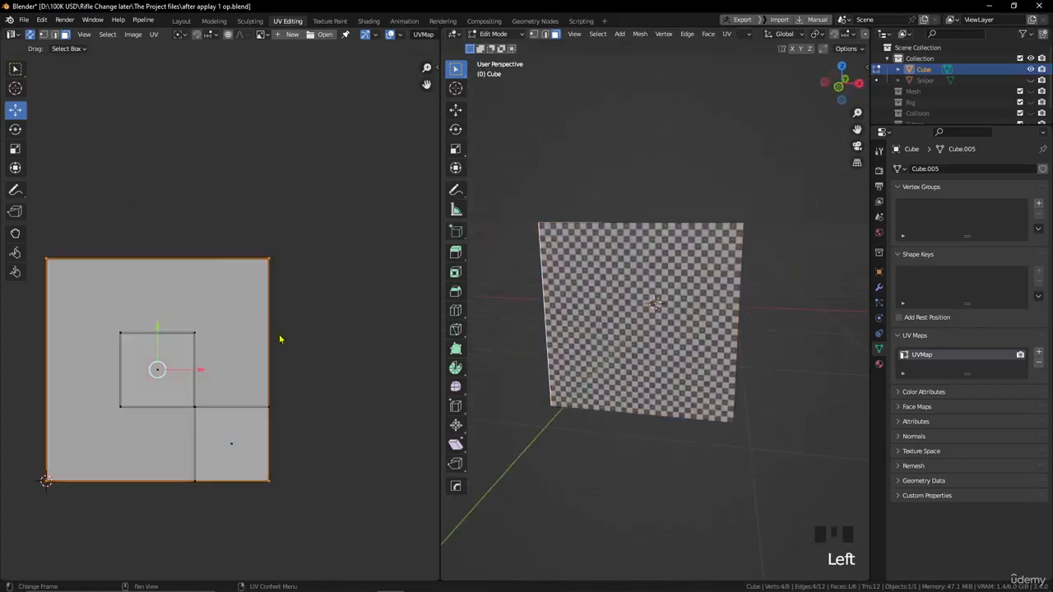
middle_click_drag(304, 337, 383, 305)
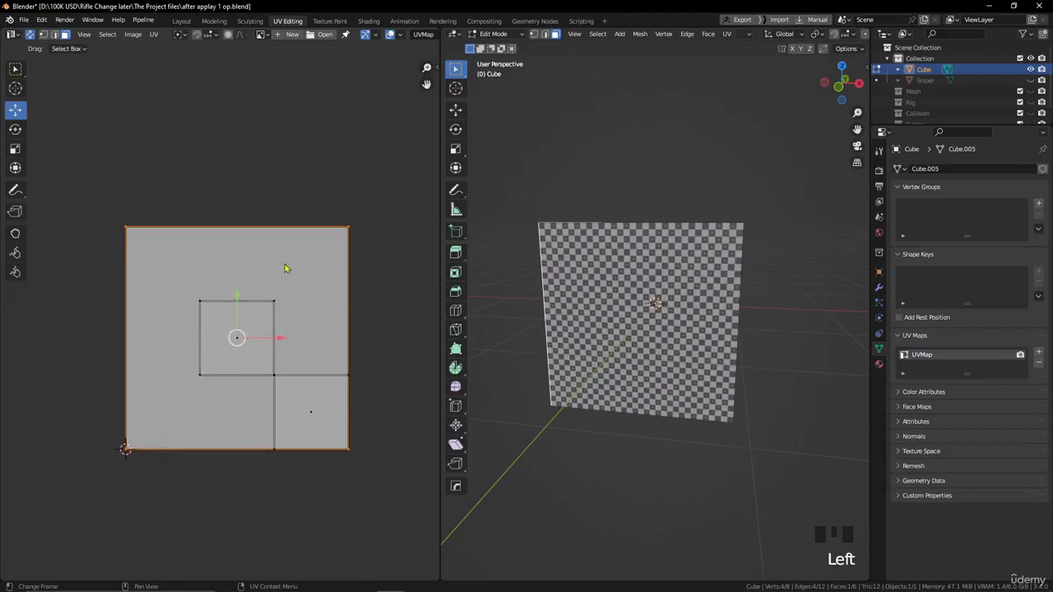
key("g")
key("s")
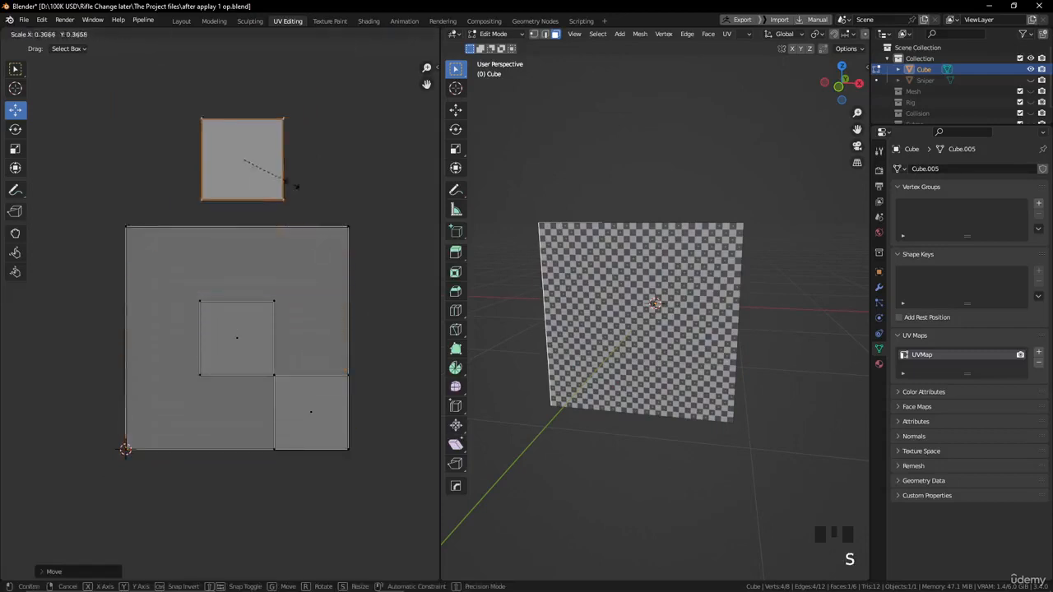
left_click(284, 183)
- Move a second stacked island to the lower-left corner of the UV square and scale it to about half
left_click(297, 289)
key("g")
left_click(121, 398)
key("s")
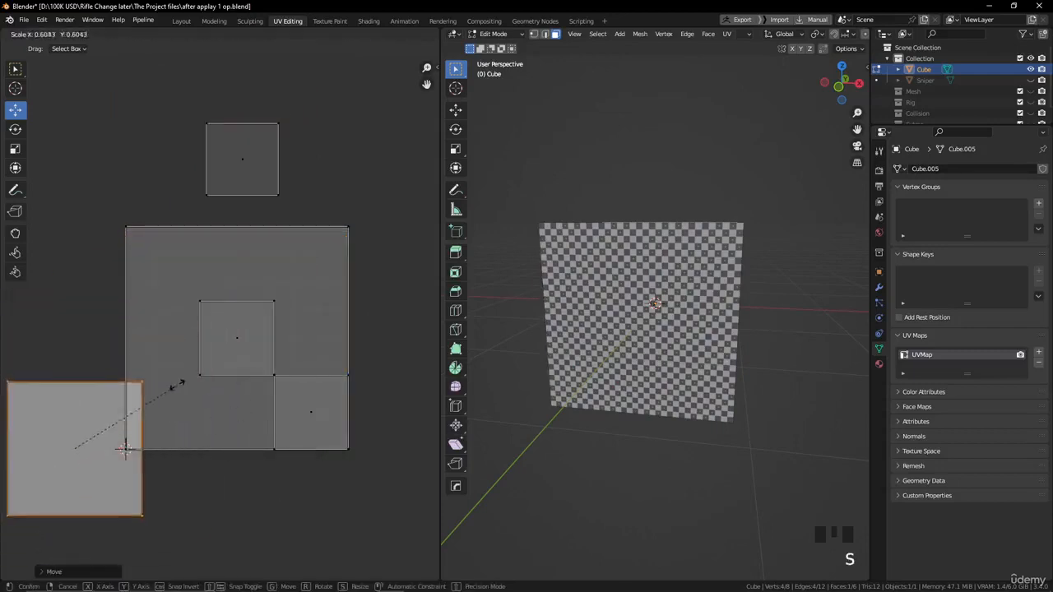
left_click(155, 398)
- Move a third stacked island to the upper-right corner of the UV square and scale it down to about 0.39
left_click(274, 269)
key("g")
left_click(370, 261)
key("s")
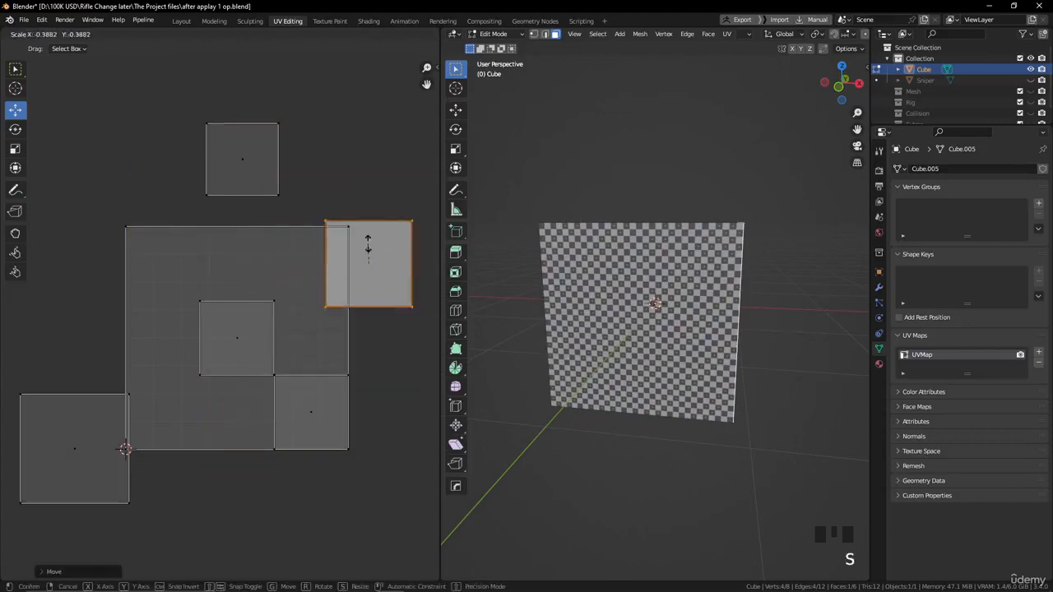
left_click(368, 244)
- Scale the remaining large UV island down to about 0.39 and move it to the upper-left corner of the UV square
left_click(346, 337)
key("s")
left_click(292, 350)
key("g")
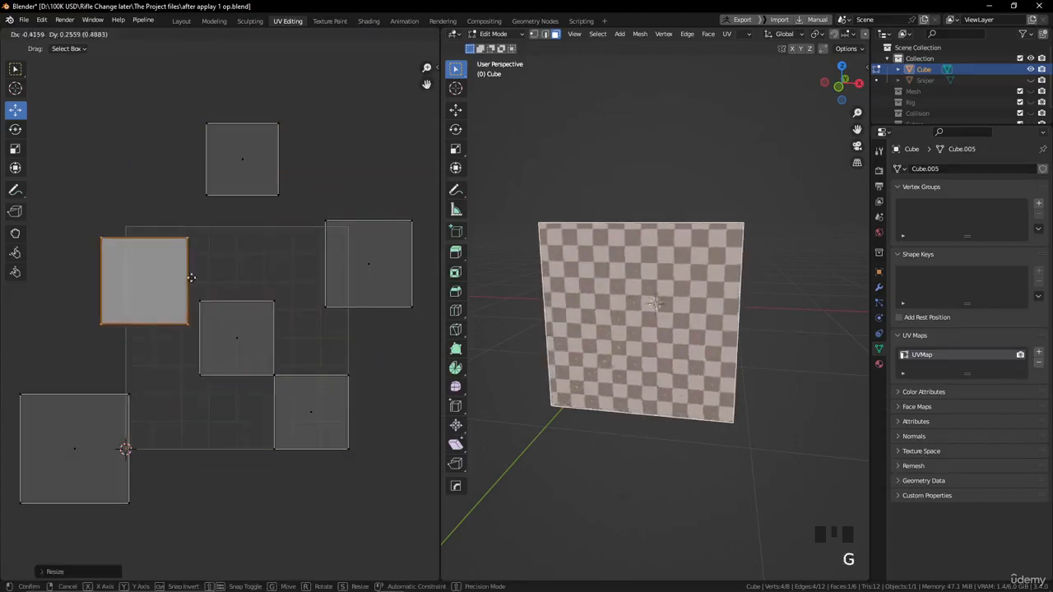
left_click(192, 254)
- Select all the cube's UV islands and pack them into the UV square
key("a")
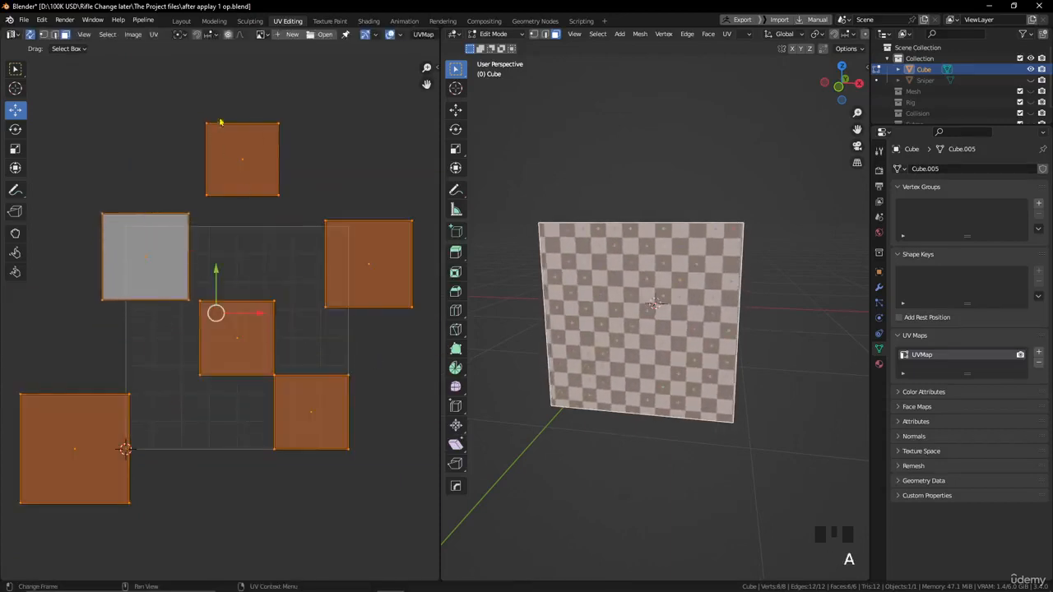
left_click(154, 34)
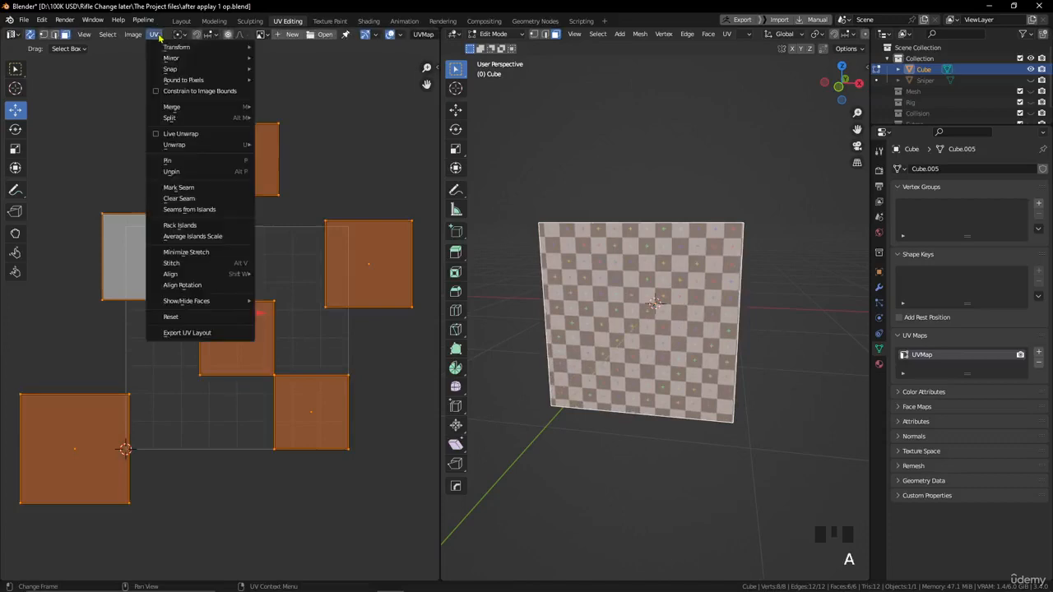
left_click(188, 226)
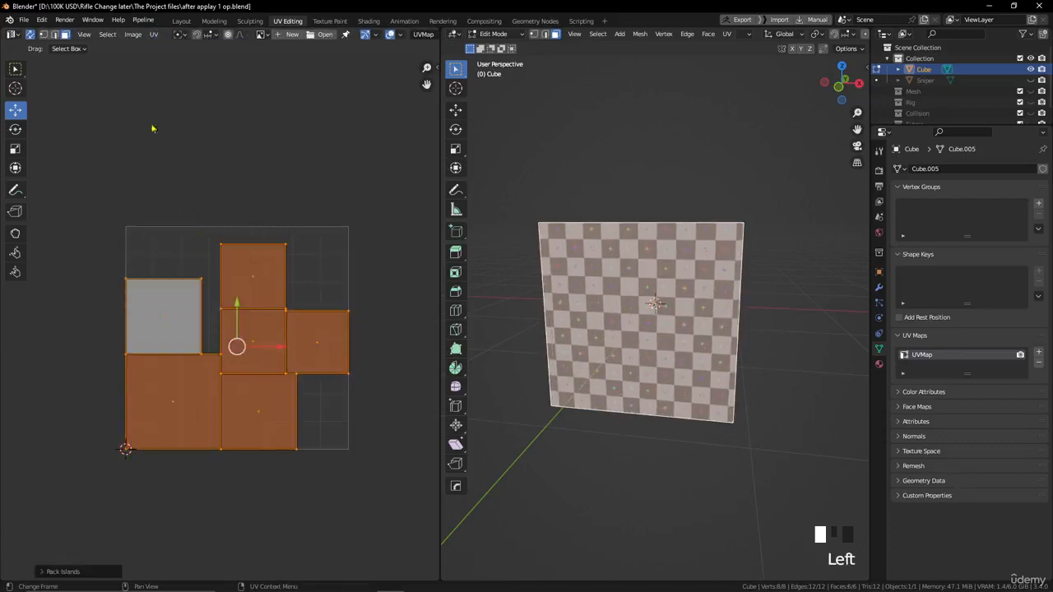
- Average the scale of all UV islands and pack them again
left_click(153, 34)
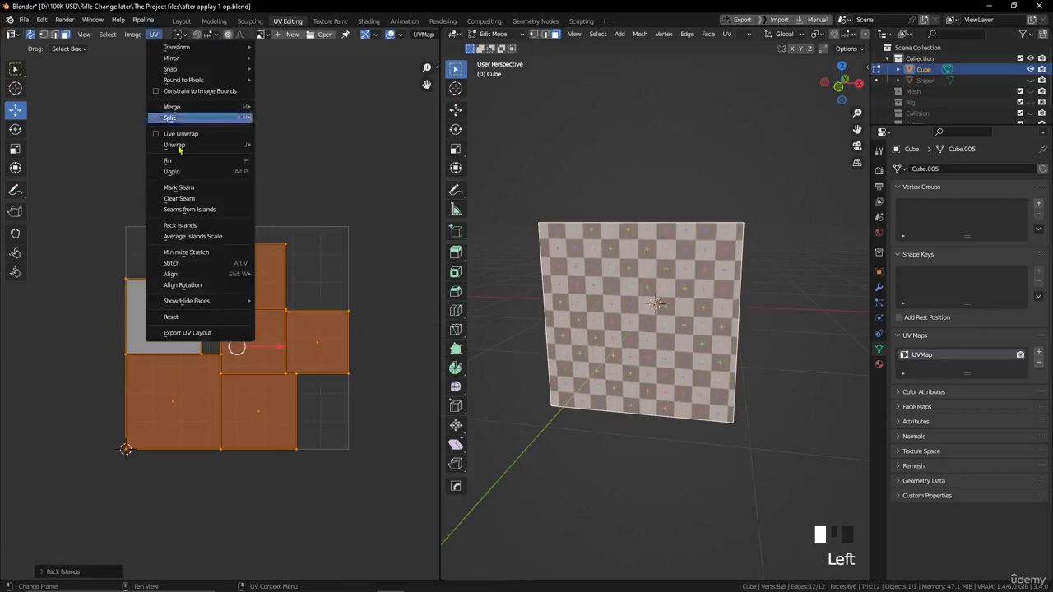
left_click(214, 237)
left_click(154, 33)
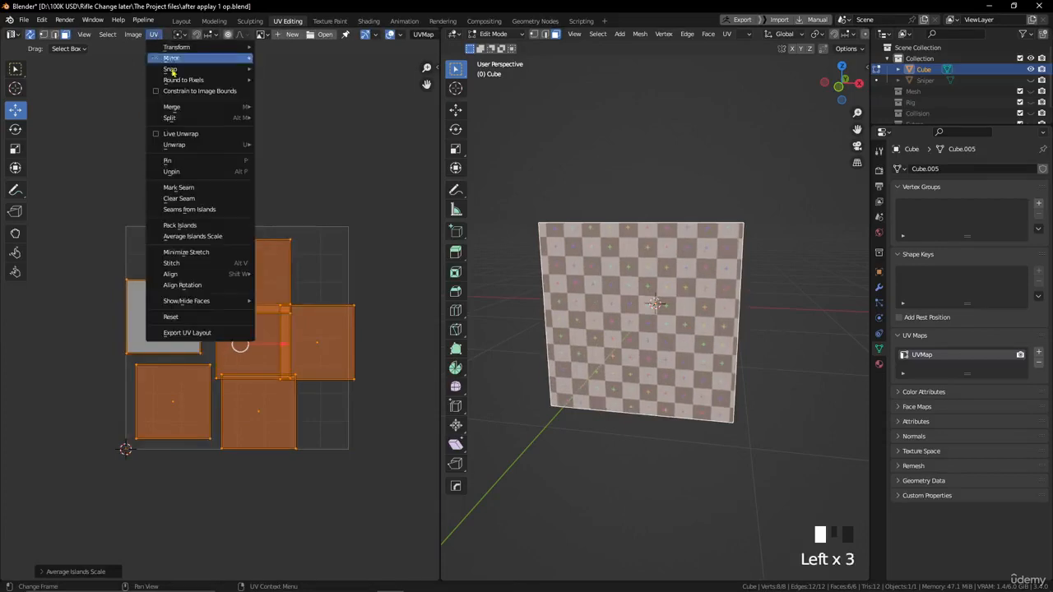
left_click(188, 225)
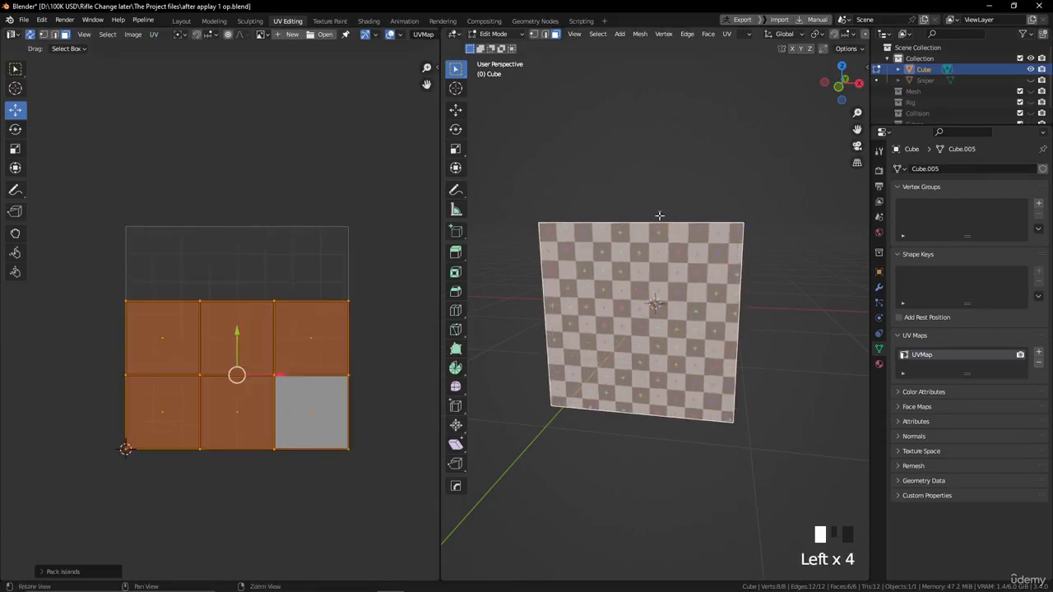
left_click_drag(660, 216, 587, 235, "alt")
middle_click_drag(636, 216, 602, 288, "alt")
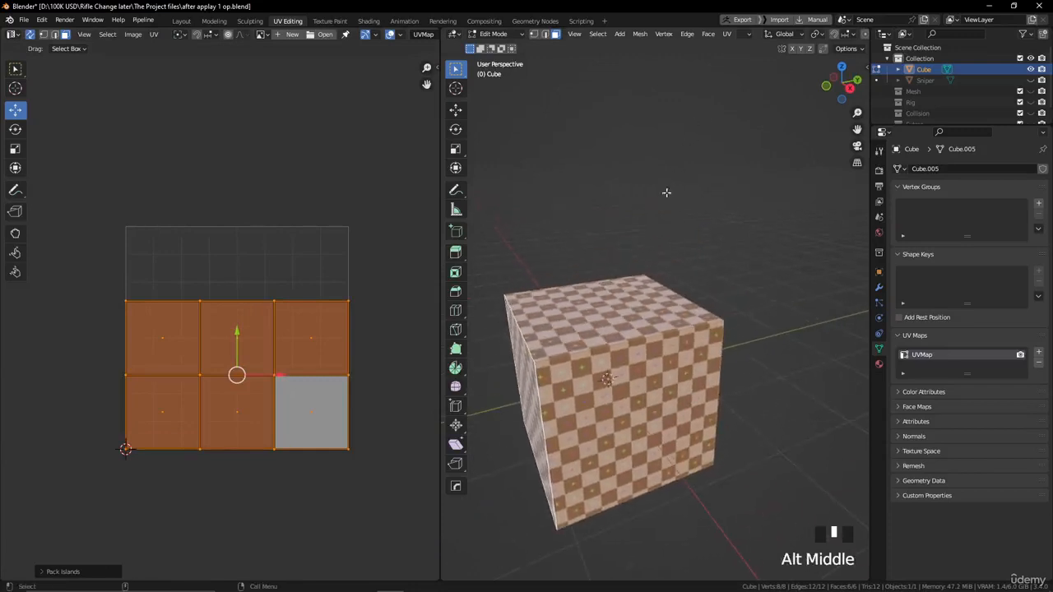
- Return to the Layout workspace and delete the cube
left_click(728, 33)
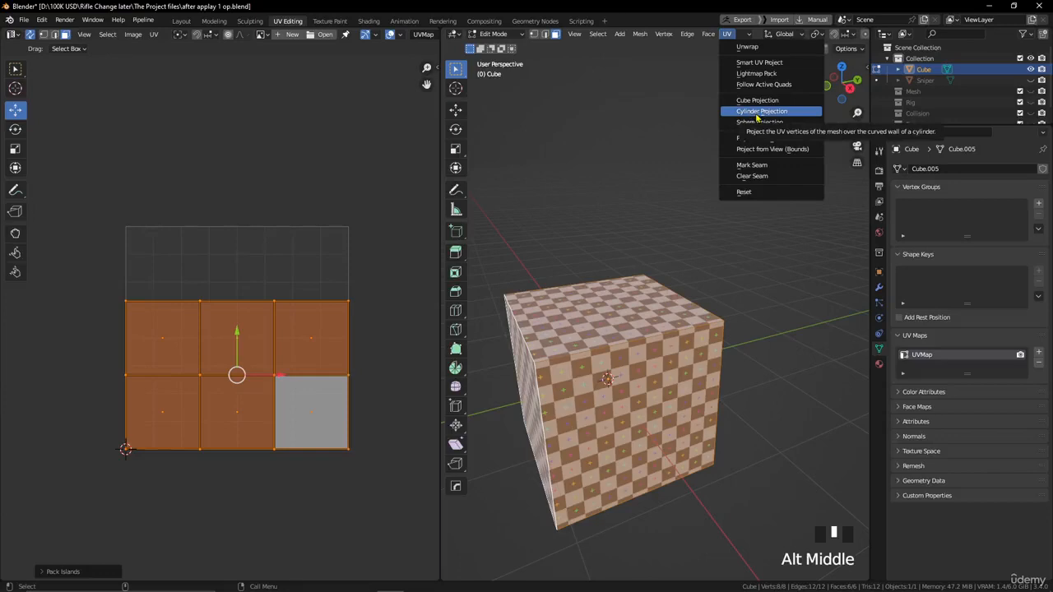
left_click(181, 21)
left_click(459, 315)
key("Delete")
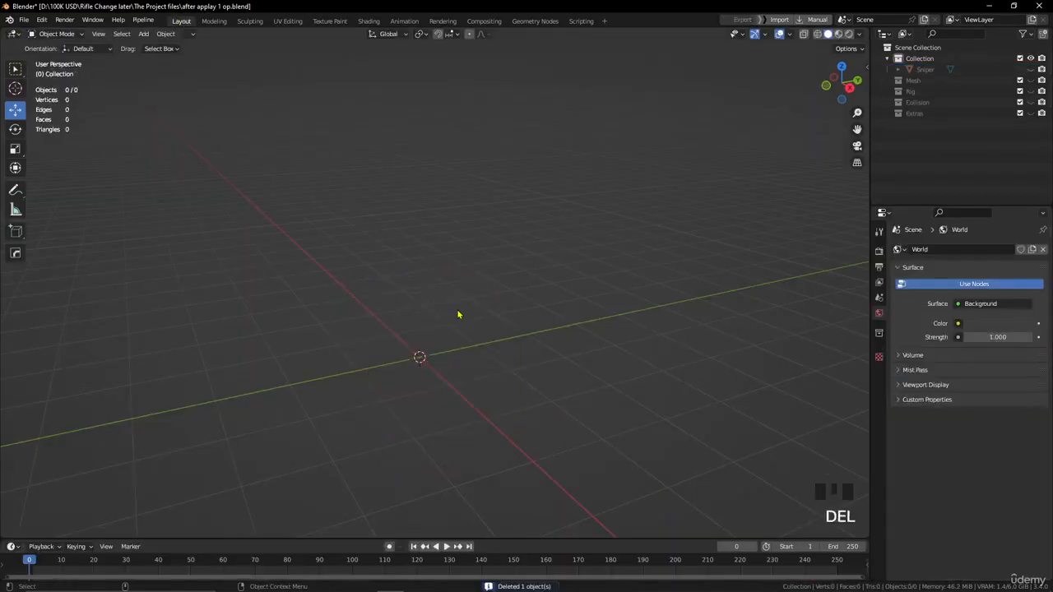
- Add a cylinder mesh and assign the existing Material.002 to it
key("shift+a")
mouse_move(459, 312)
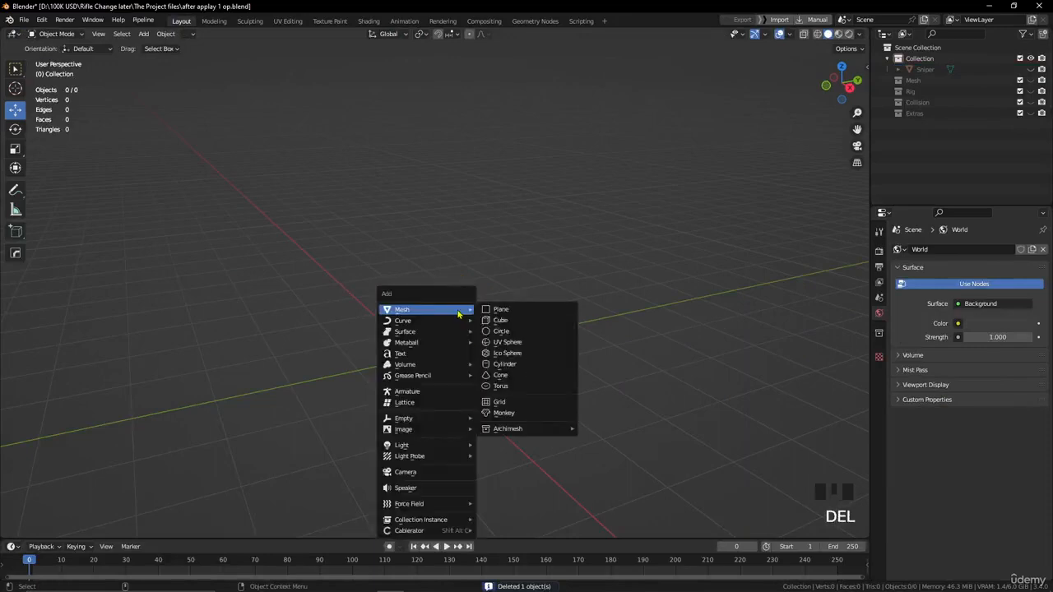
left_click(506, 364)
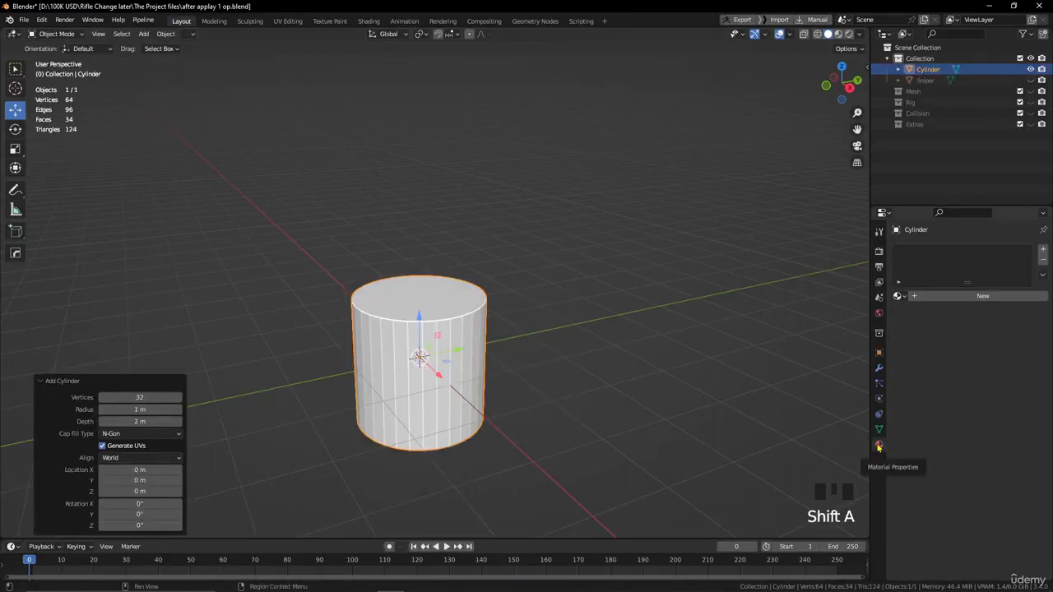
left_click(901, 297)
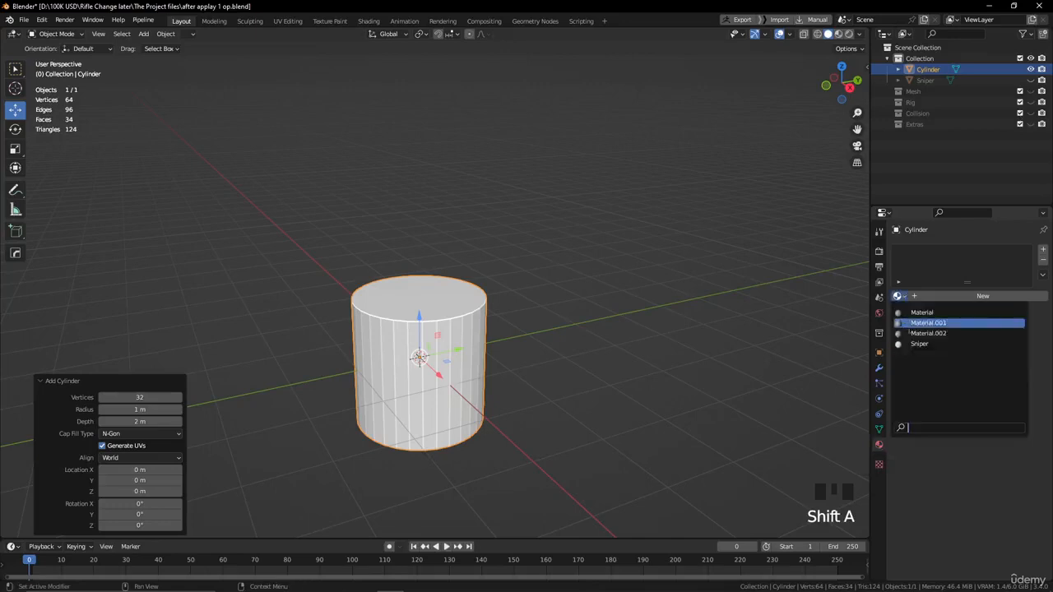
left_click(911, 333)
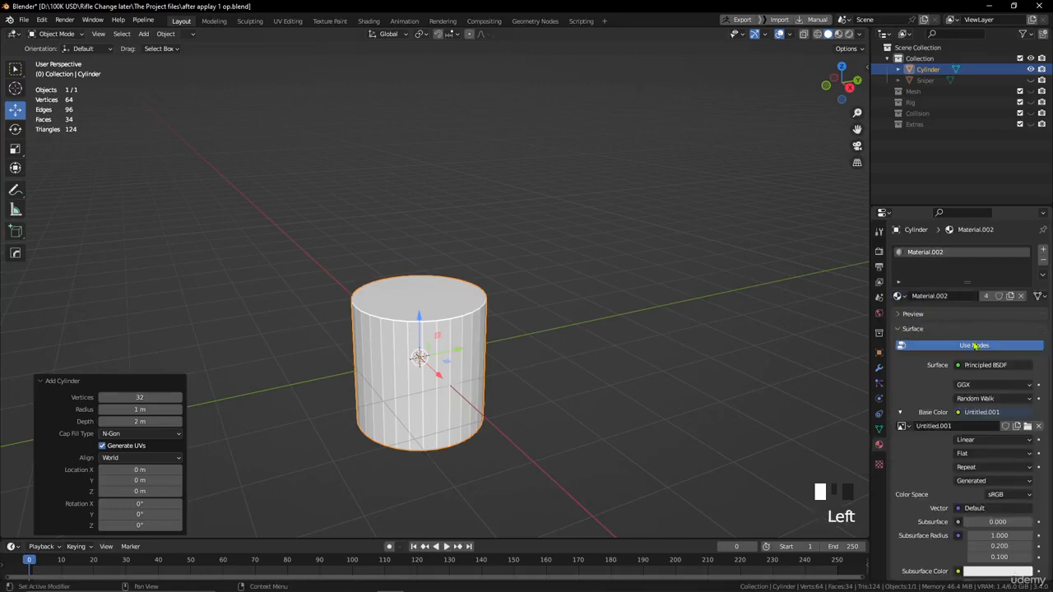
- Open the cylinder in the UV Editing workspace and inspect its checker texture and default UV layout
left_click(288, 20)
middle_click_drag(603, 217, 645, 207, "alt")
scroll(652, 220, "up", 1)
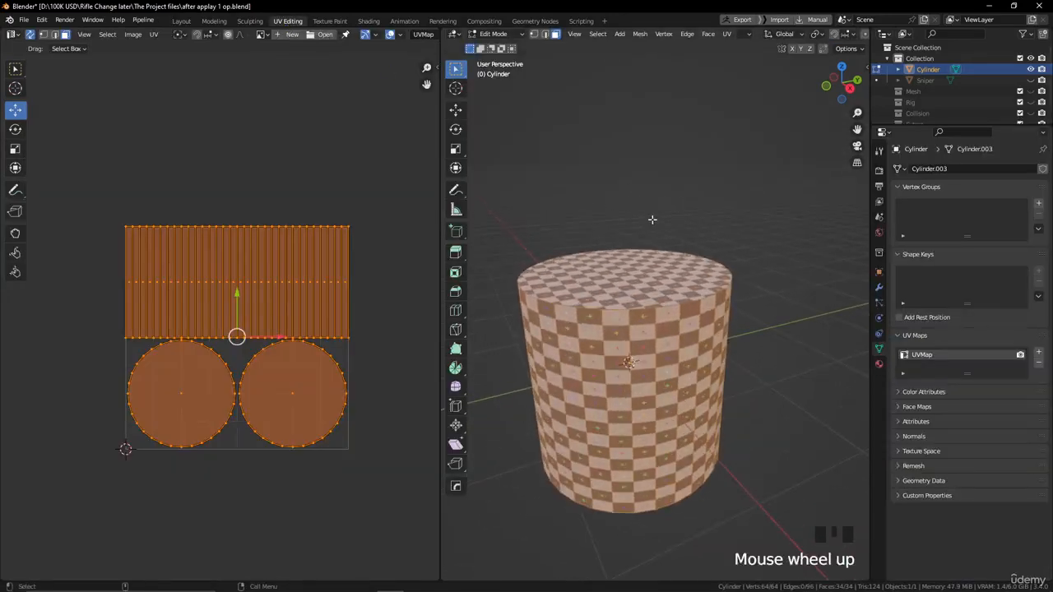
left_click_drag(609, 214, 628, 200, "alt")
mouse_move(652, 204)
middle_mouse_down("alt")
mouse_move(663, 205)
mouse_move(656, 193)
middle_mouse_up("alt")
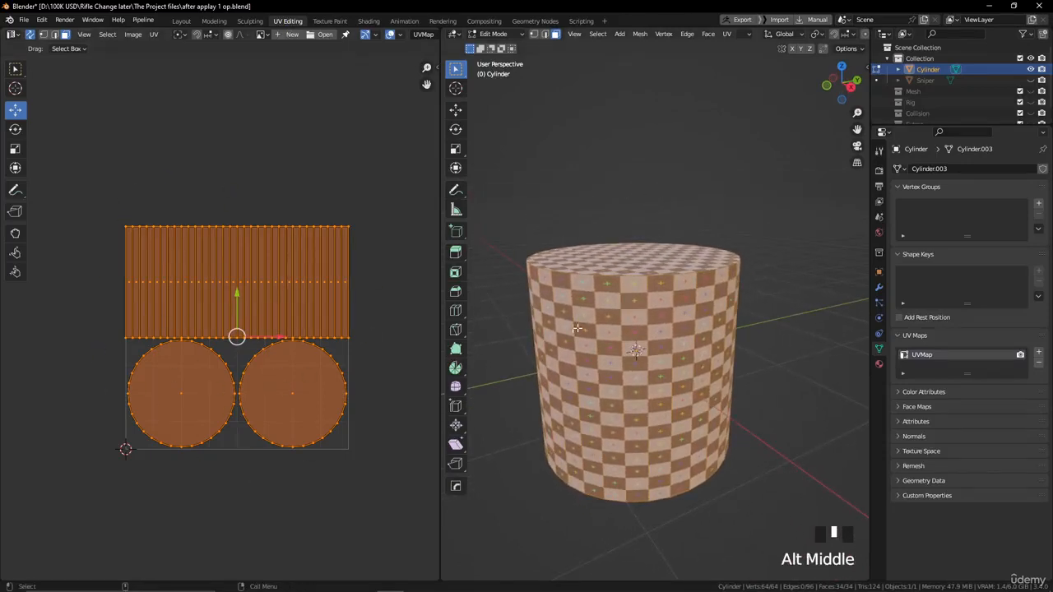
- Remove the UVMap layer from the cylinder's mesh data
left_click(908, 336)
left_click(905, 336)
left_click(1037, 367)
middle_click_drag(570, 135, 588, 120, "alt")
left_click_drag(602, 163, 621, 156, "alt")
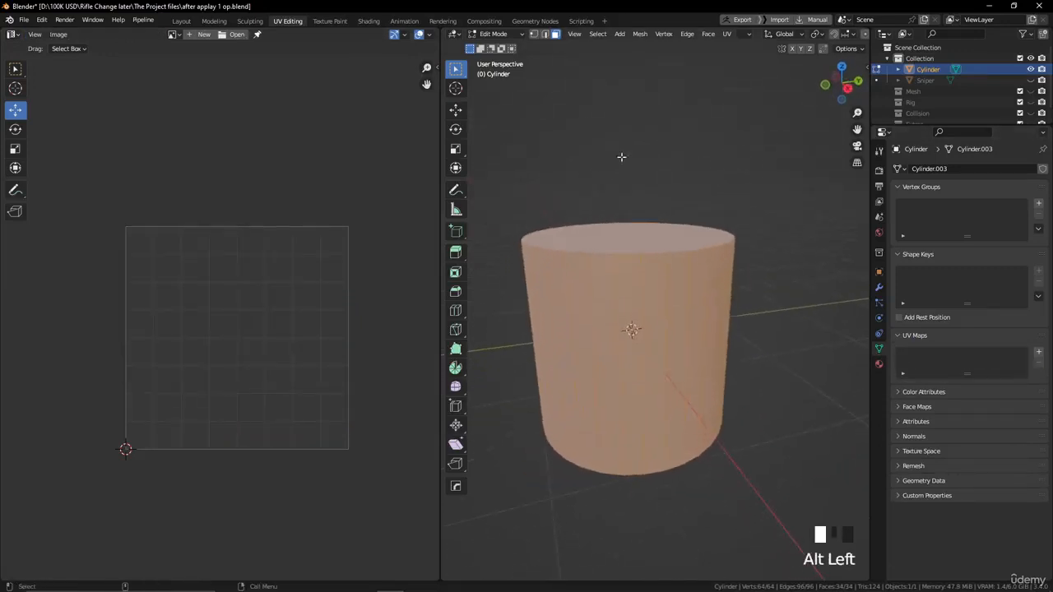
- Select the full ring of side faces around the cylinder, leaving out the caps
left_click(609, 303)
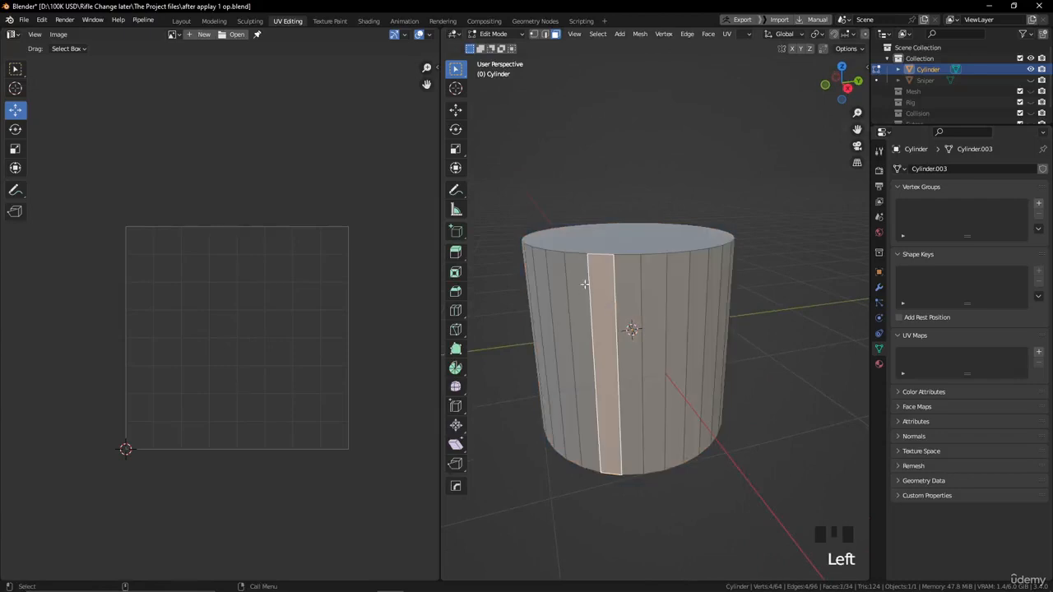
left_click(584, 284)
left_click(609, 291)
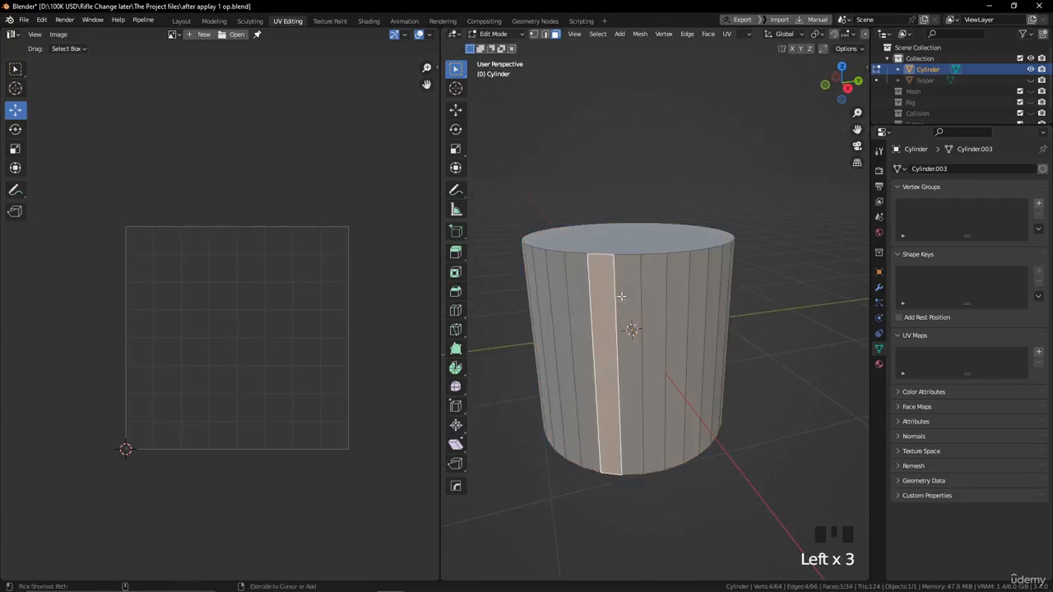
left_click(622, 309, "ctrl+alt")
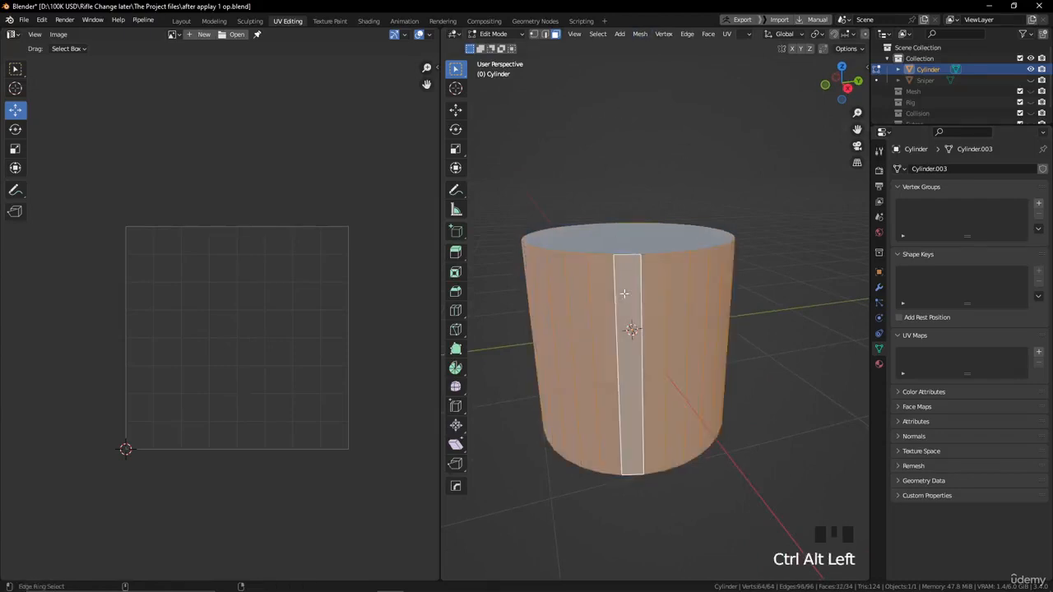
- Unwrap the cylinder's selected side faces with Cylinder Projection and inspect the checker pattern on them
left_click_drag(782, 313, 677, 282, "alt")
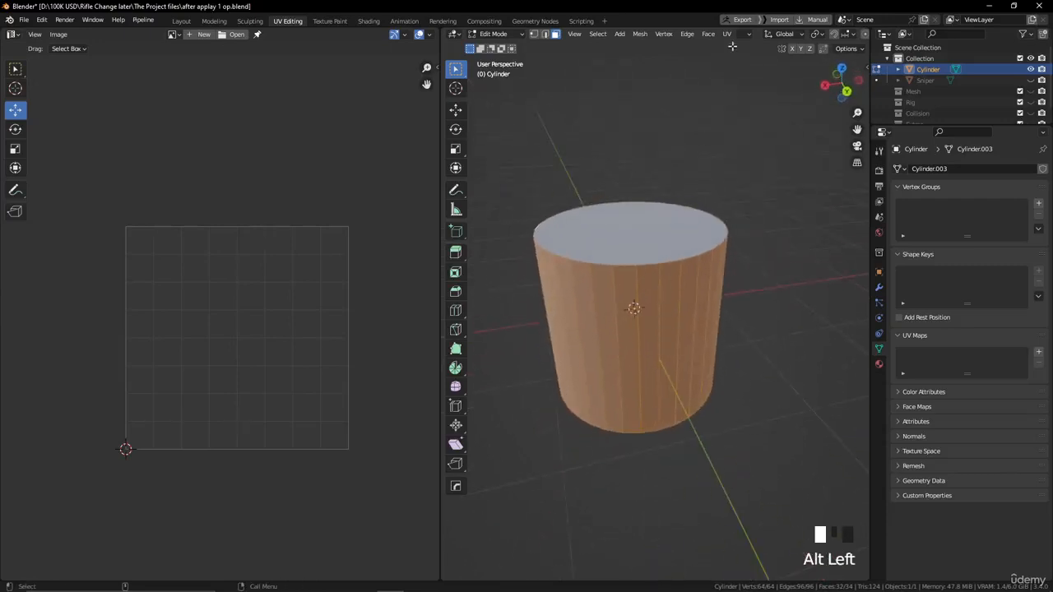
left_click(727, 33)
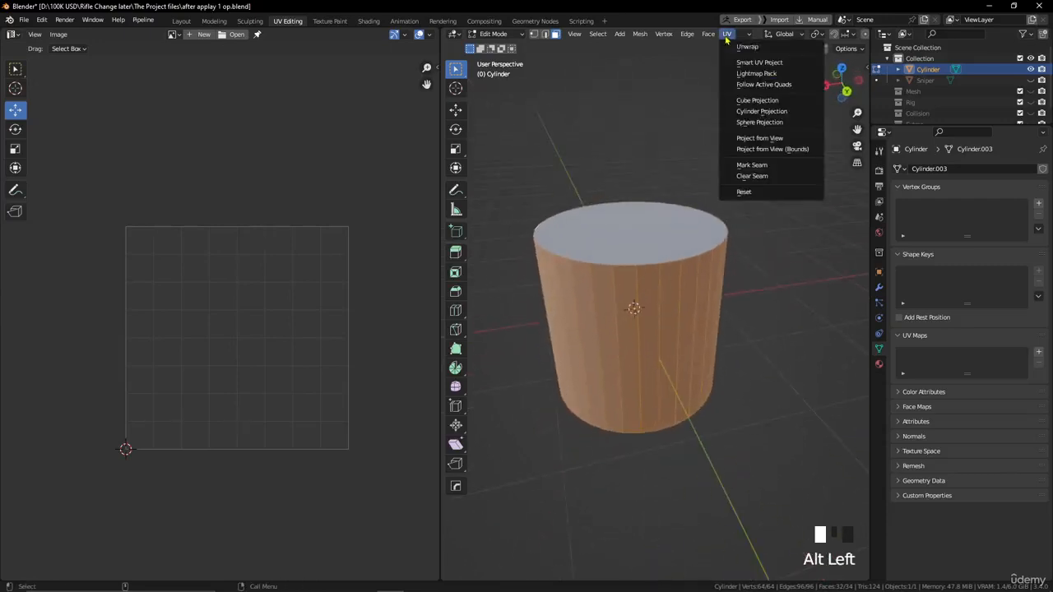
left_click(751, 113)
middle_click_drag(674, 183, 672, 214, "alt")
left_click_drag(680, 252, 713, 223, "alt")
left_click_drag(564, 309, 576, 362, "alt")
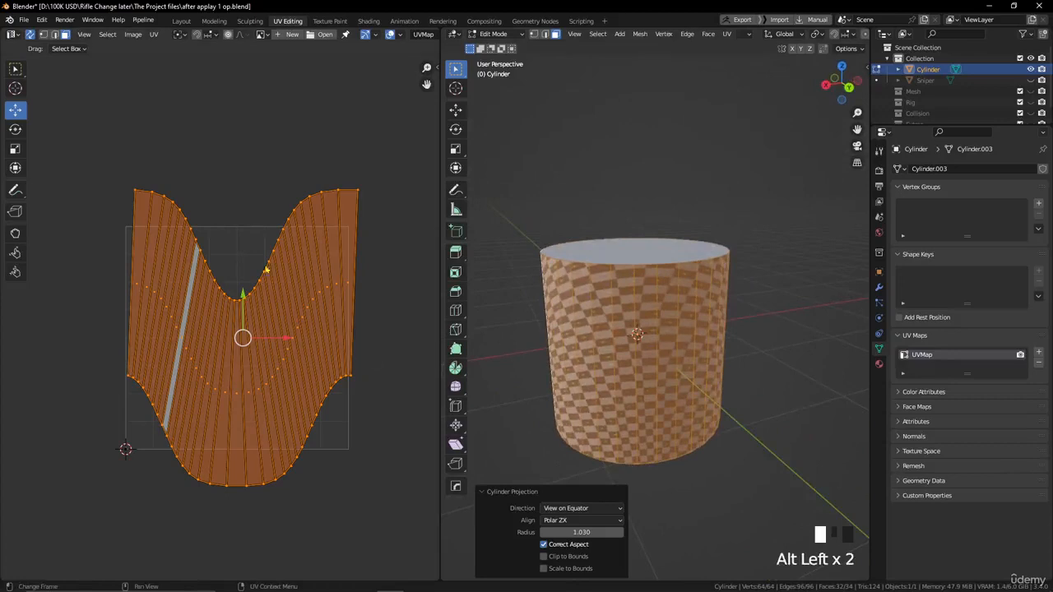
- Switch UV selection to vertices and select the entire upper curved row of the cylinder's UV island
left_click(358, 193)
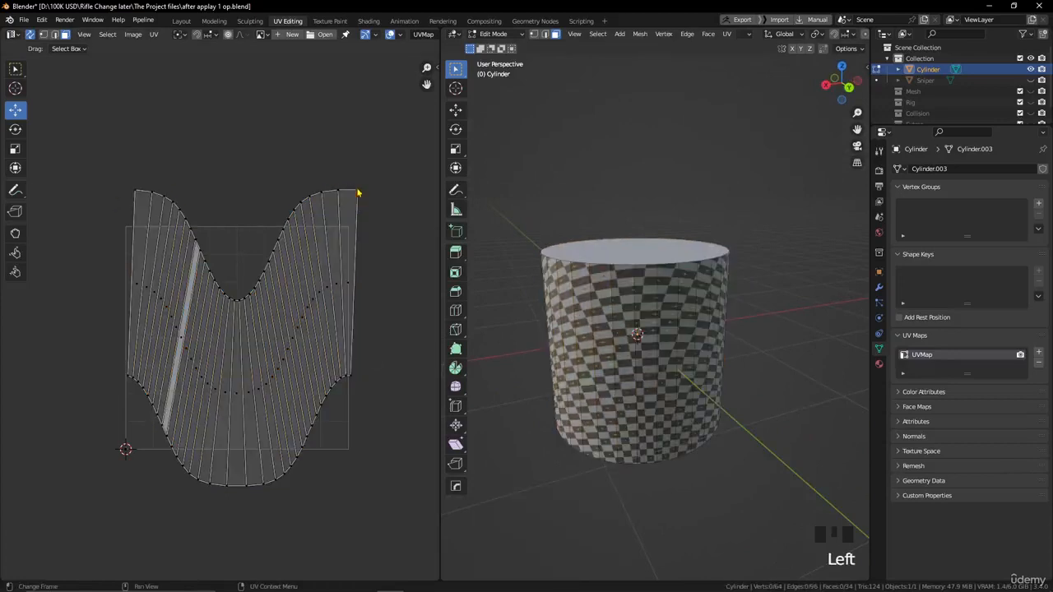
left_click(43, 34)
left_click_drag(372, 137, 122, 321)
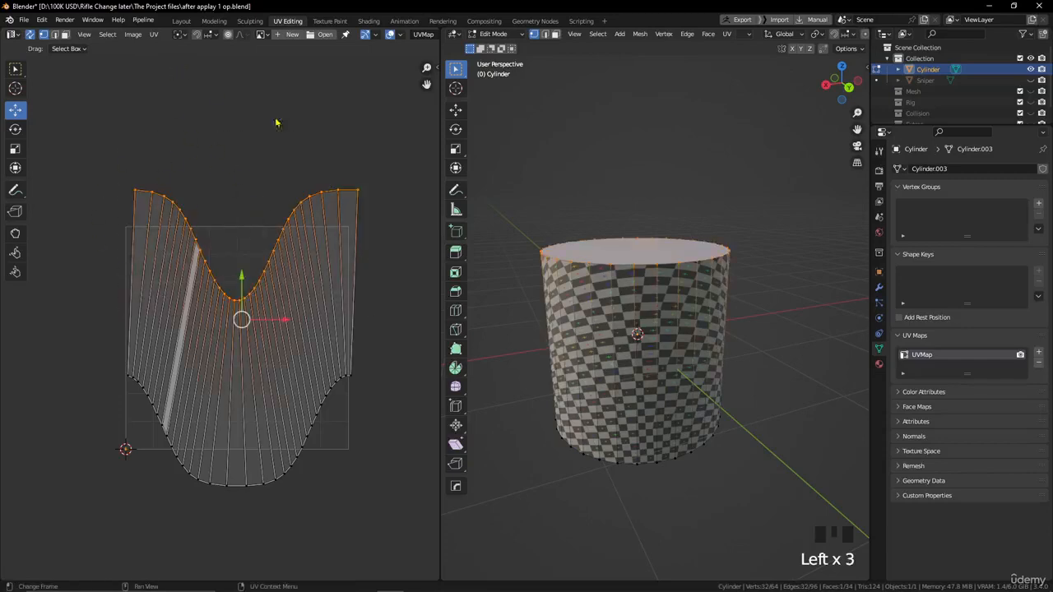
- Try Align Auto on the UV island's upper curved vertex row, and undo it
left_click(154, 35)
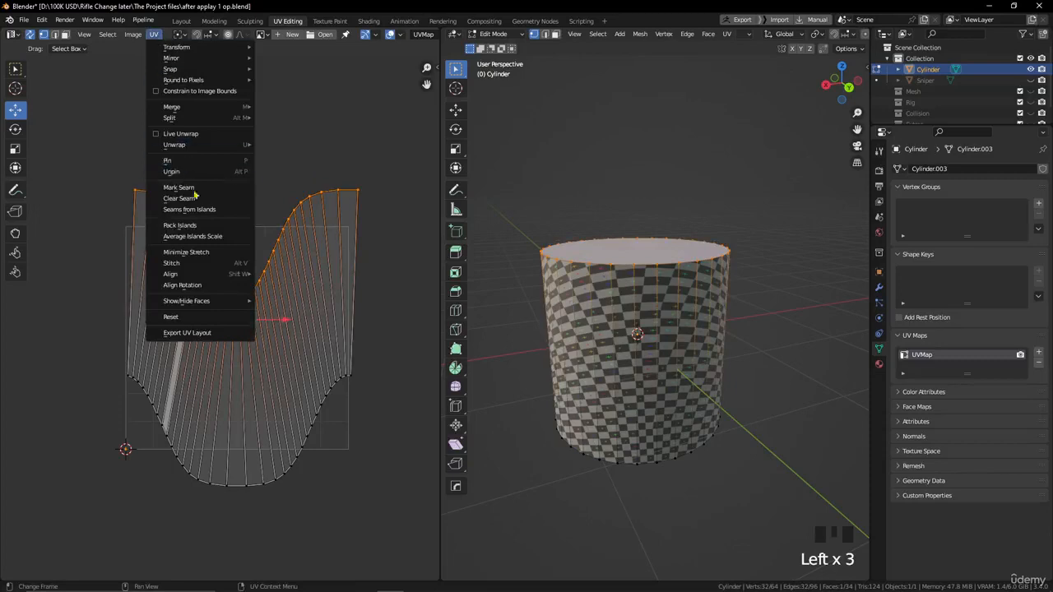
mouse_move(191, 275)
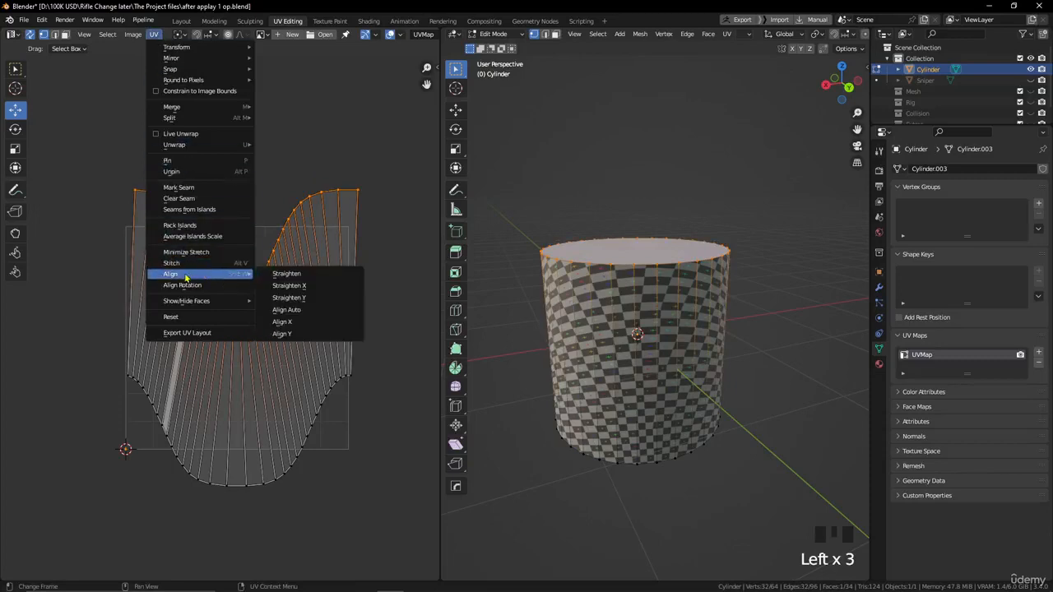
left_click(292, 310)
key("ctrl+z")
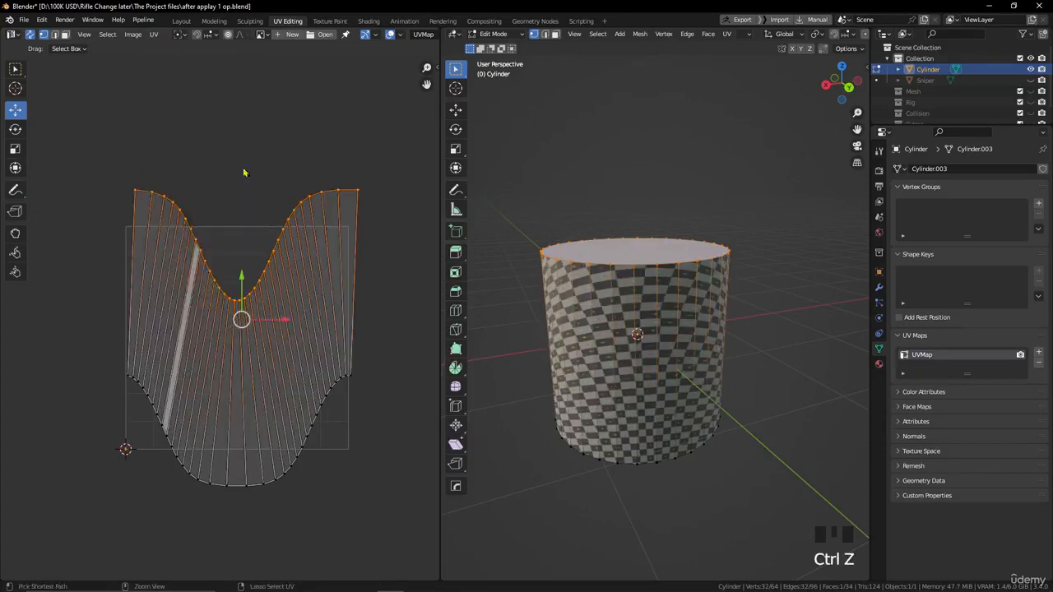
- Flatten the selected upper vertex row of the UV island with Straighten Y
left_click(154, 35)
mouse_move(197, 274)
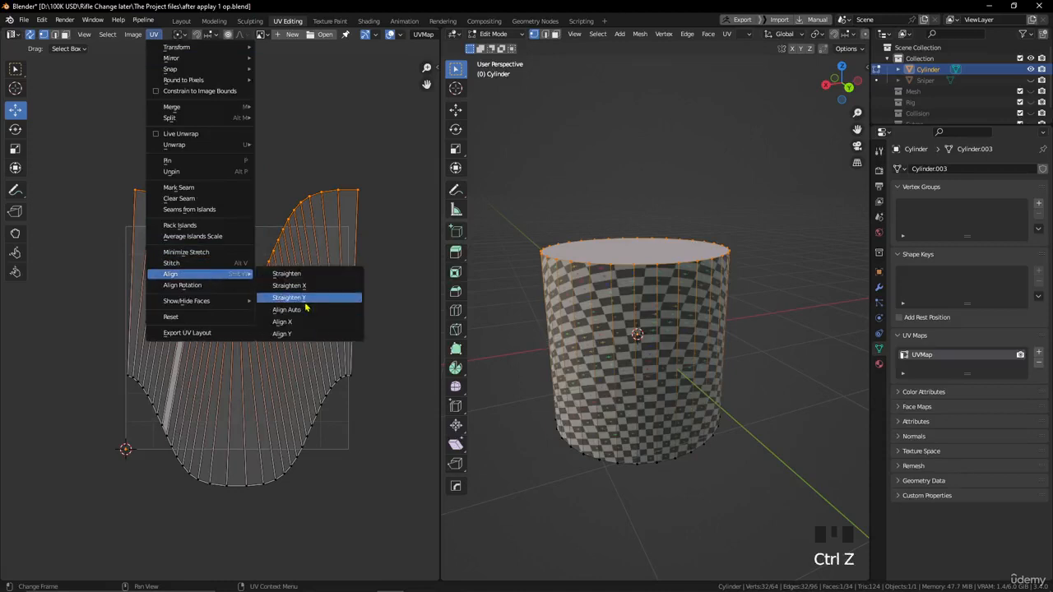
left_click(310, 300)
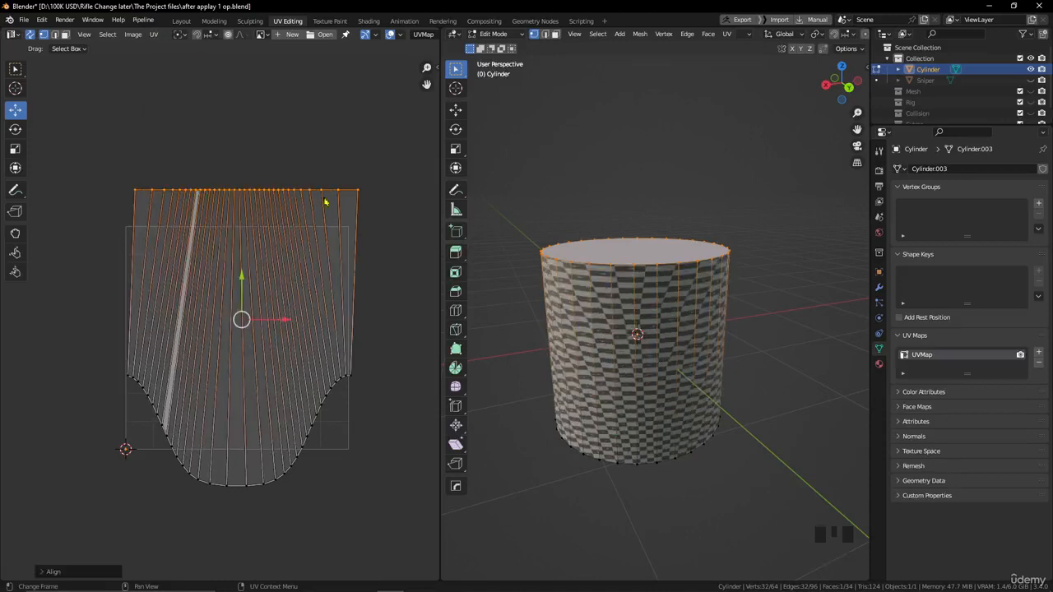
- Select the whole lower curved vertex row of the UV island and flatten it with Align Auto
left_click_drag(387, 365, 109, 522)
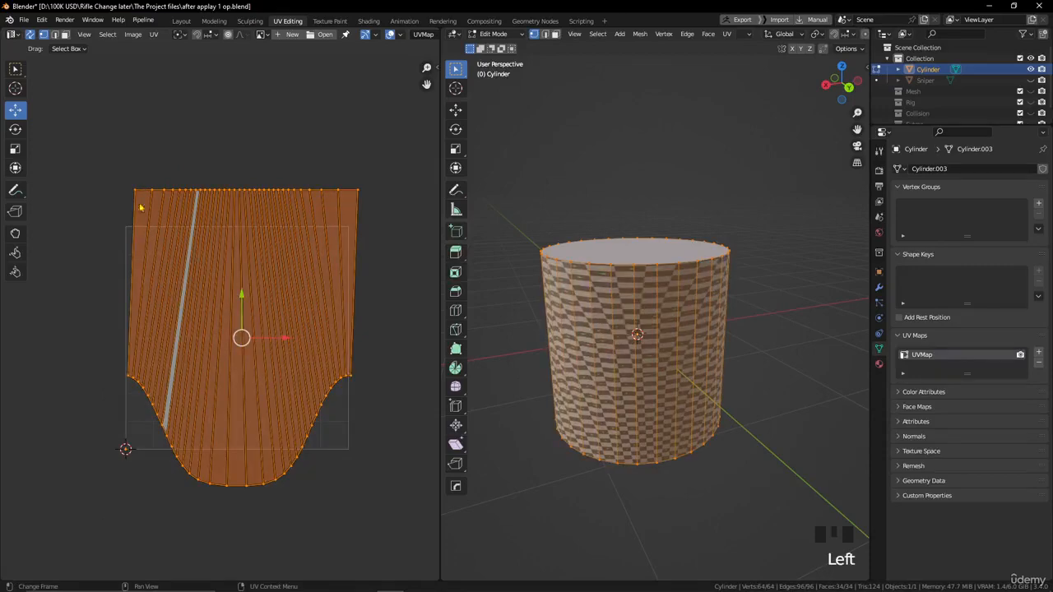
left_click(357, 382)
left_click(315, 507)
left_click_drag(373, 516, 185, 430)
left_click(127, 376)
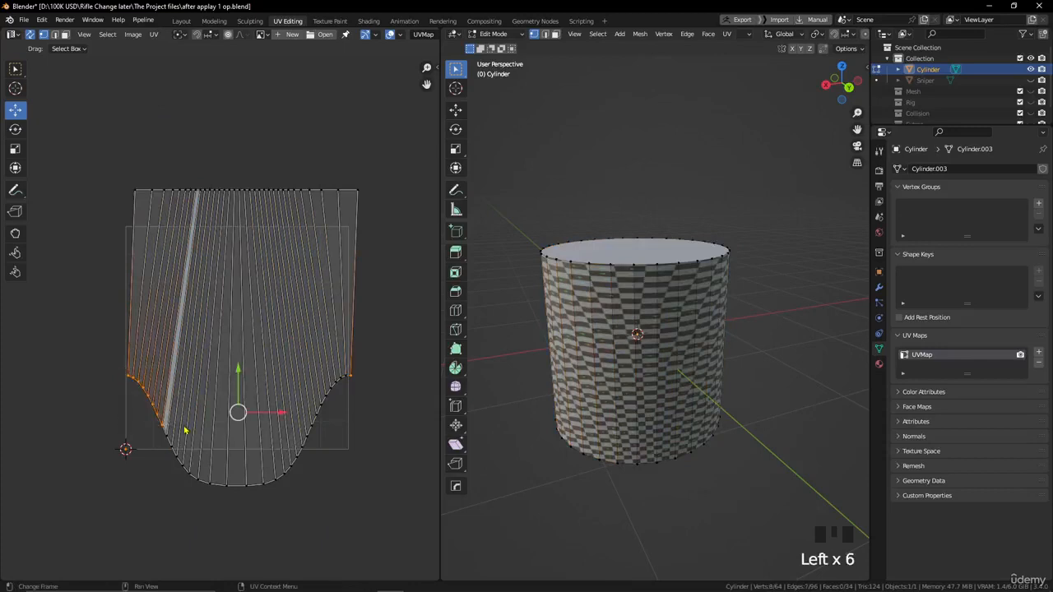
left_click_drag(116, 397, 266, 510, "shift")
key("ctrl+z")
left_click_drag(156, 446, 206, 477, "shift")
left_click_drag(147, 431, 297, 530, "shift")
left_click_drag(275, 453, 300, 474, "shift")
left_click_drag(368, 362, 295, 467, "shift")
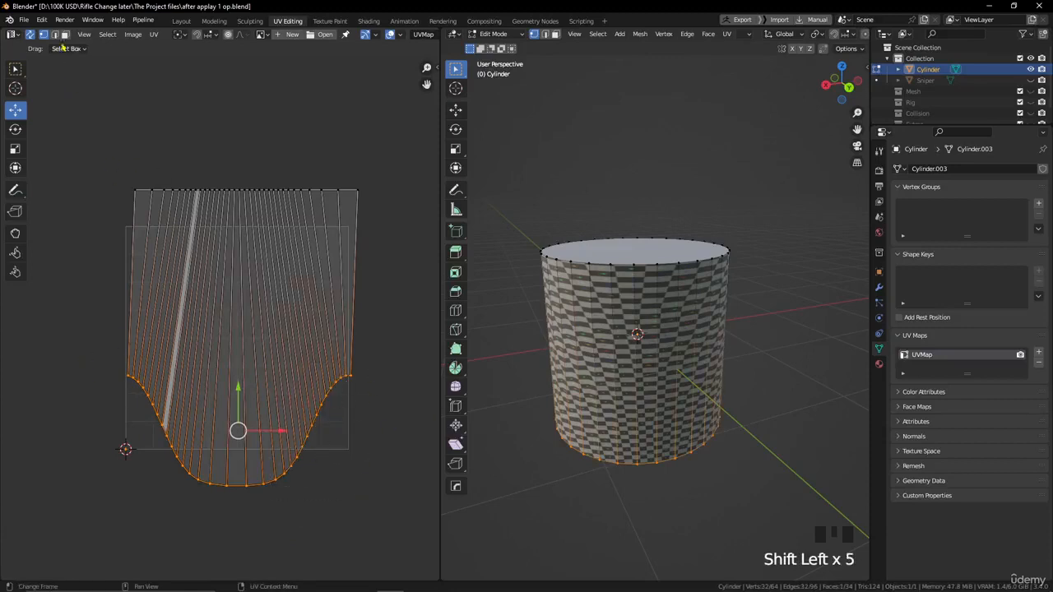
left_click(153, 35)
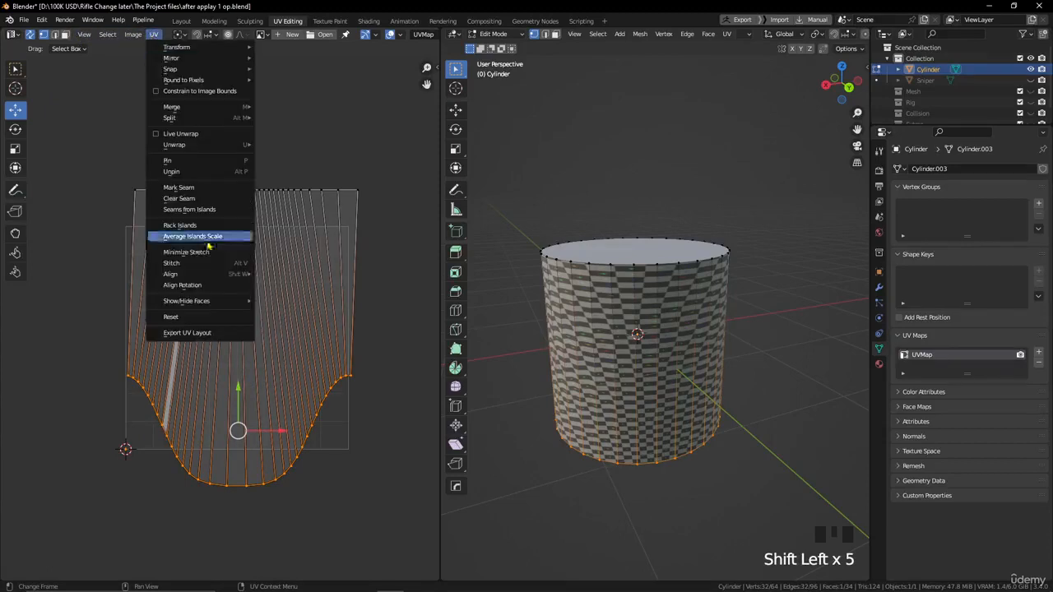
mouse_move(207, 274)
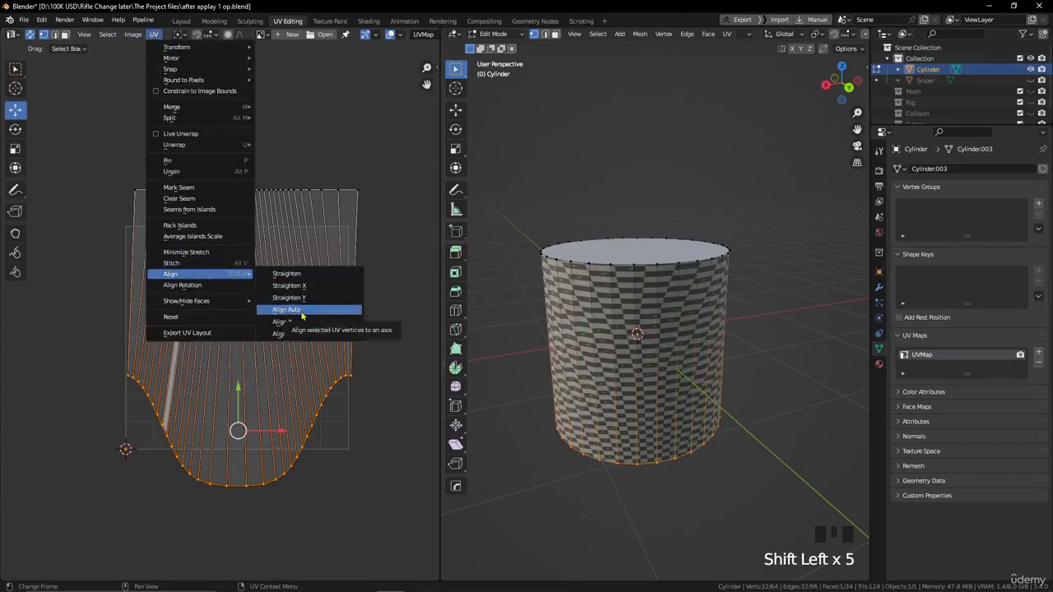
left_click(302, 312)
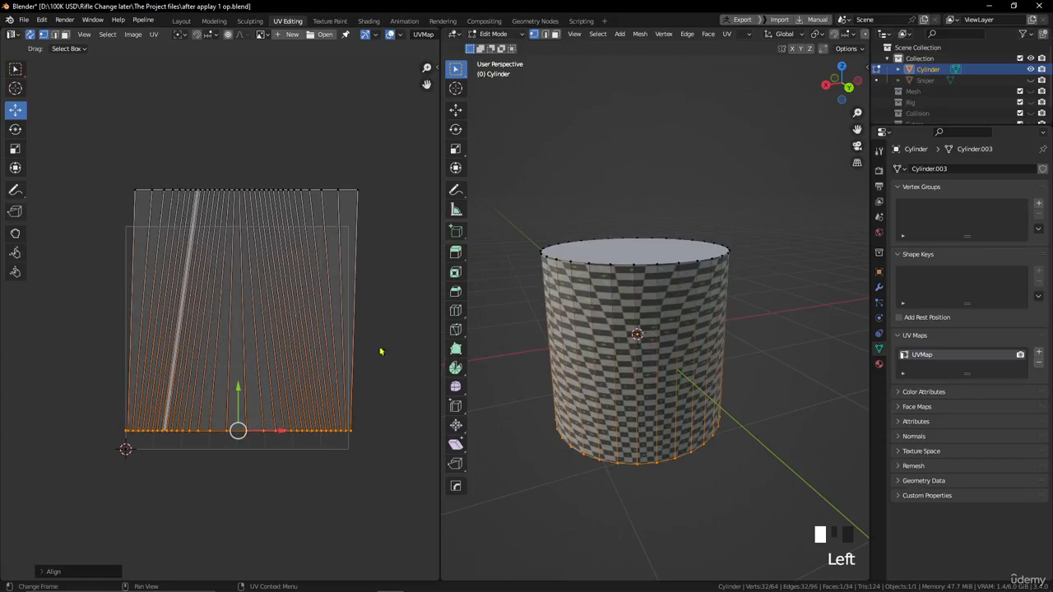
- Try to select the UV island's right border edge by its two corner vertices with sync selection on
scroll(355, 363, "up", 1)
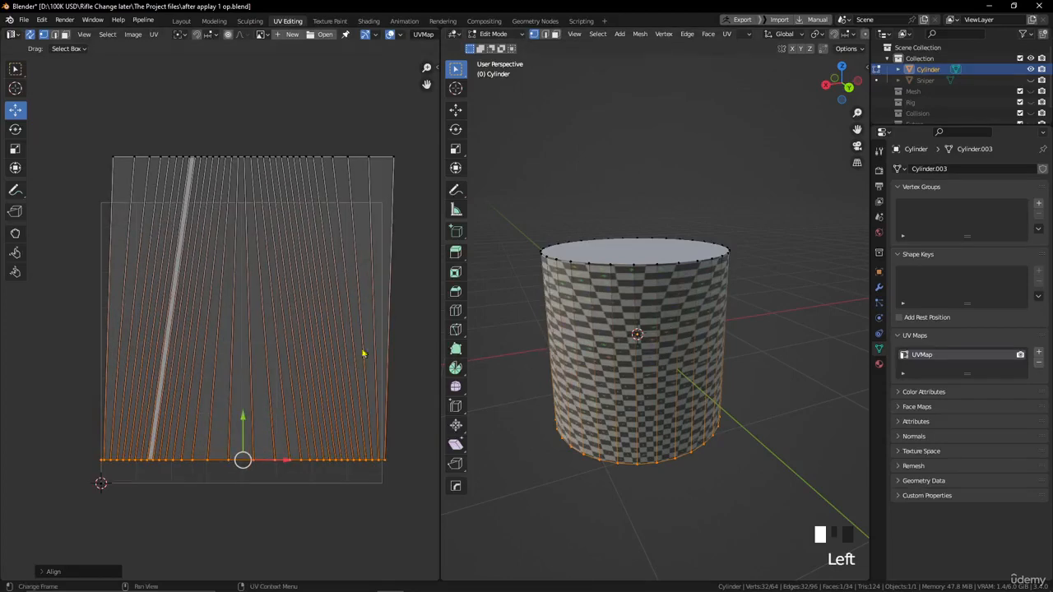
left_click_drag(393, 163, 404, 482)
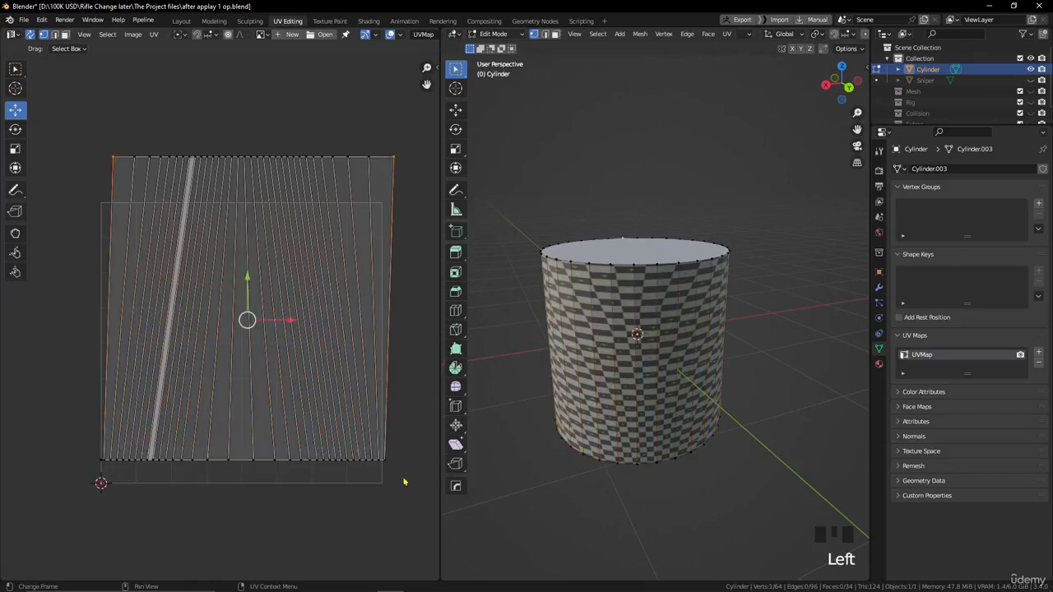
left_click(389, 465, "shift")
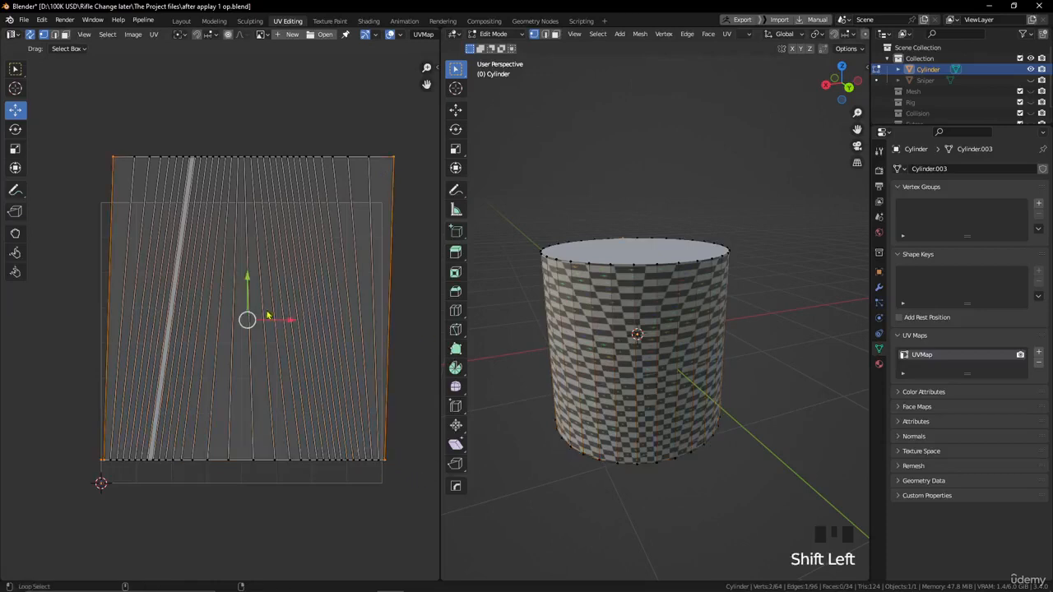
mouse_move(311, 258)
middle_mouse_down()
mouse_move(295, 268)
mouse_move(307, 267)
middle_mouse_up()
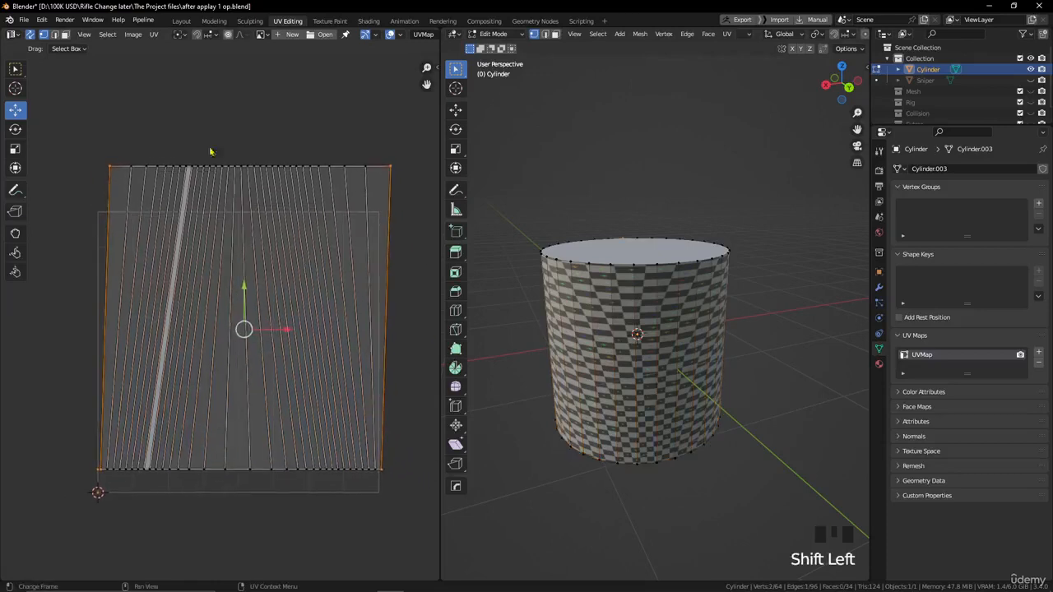
- Turn off UV sync selection, select the whole mesh, and select only the two corner vertices of the UV island's right border
left_click(30, 34)
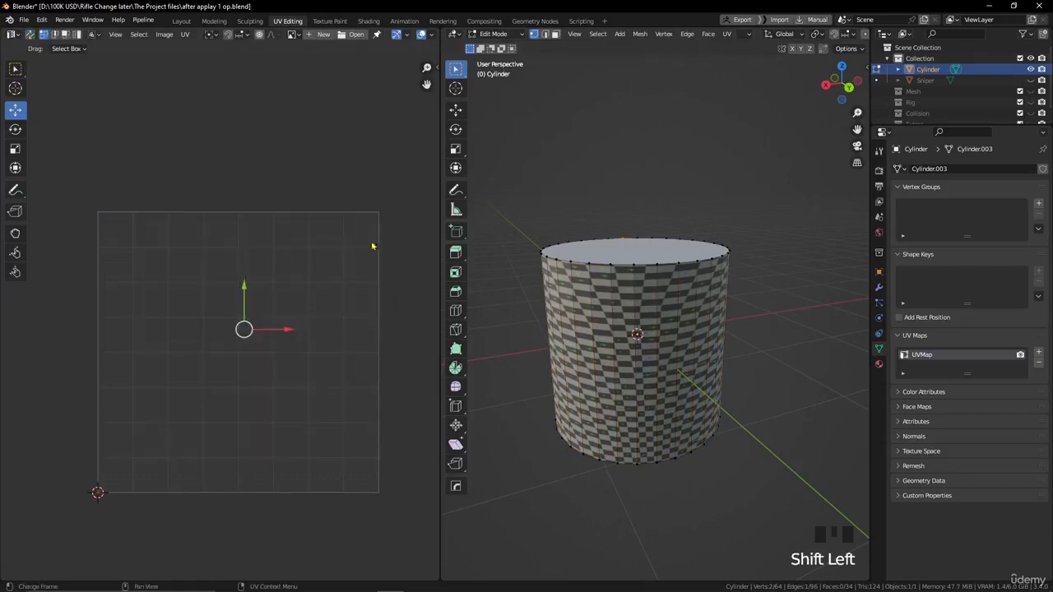
key("a")
left_click(391, 212)
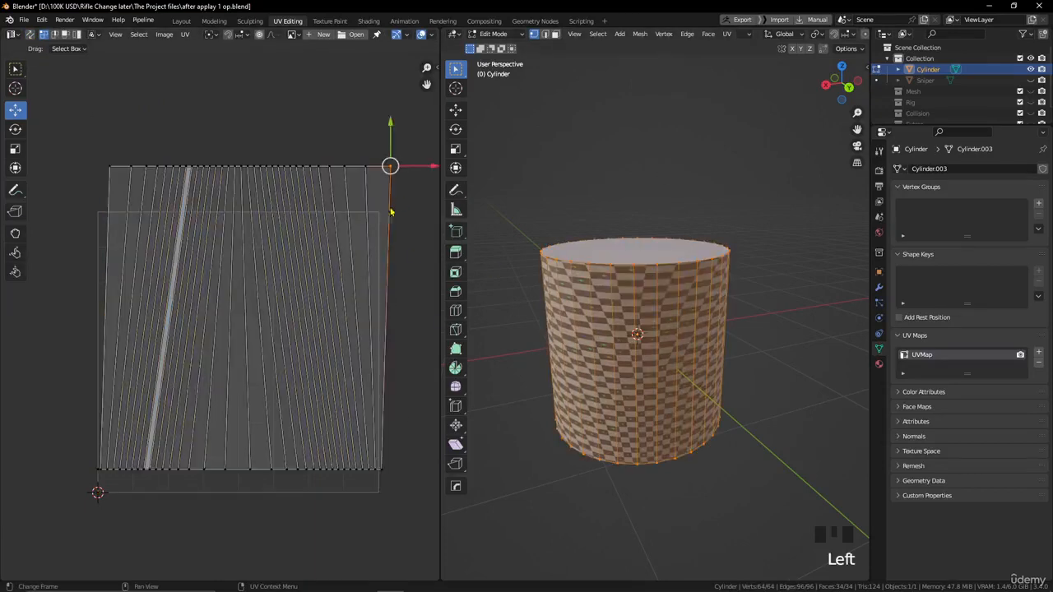
left_click(381, 470, "shift")
middle_click_drag(350, 501, 295, 512)
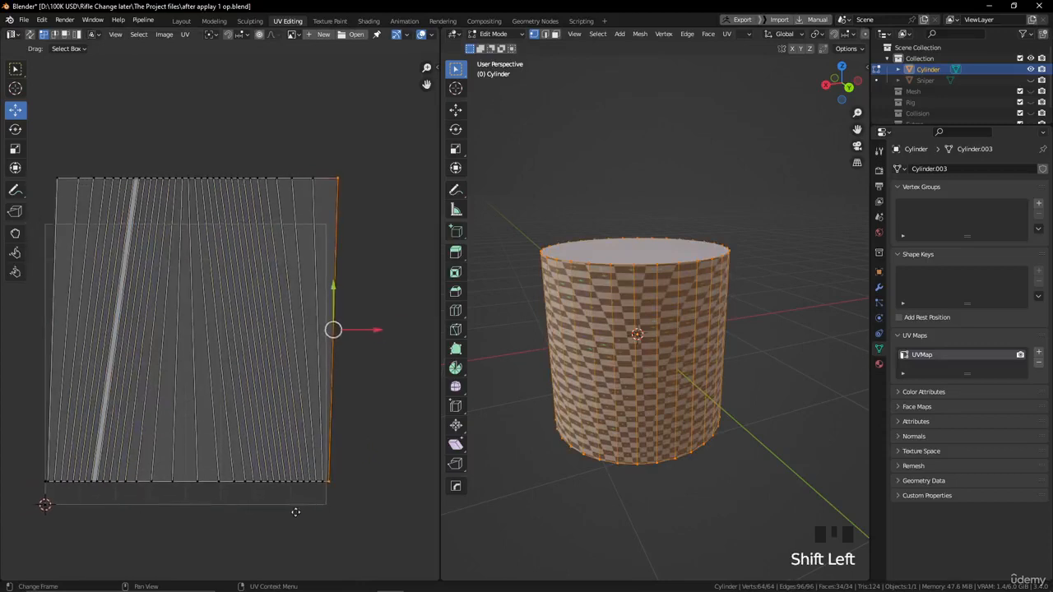
- Move the UV island's right border edge outward and align it into a vertical line
left_click_drag(369, 329, 388, 330)
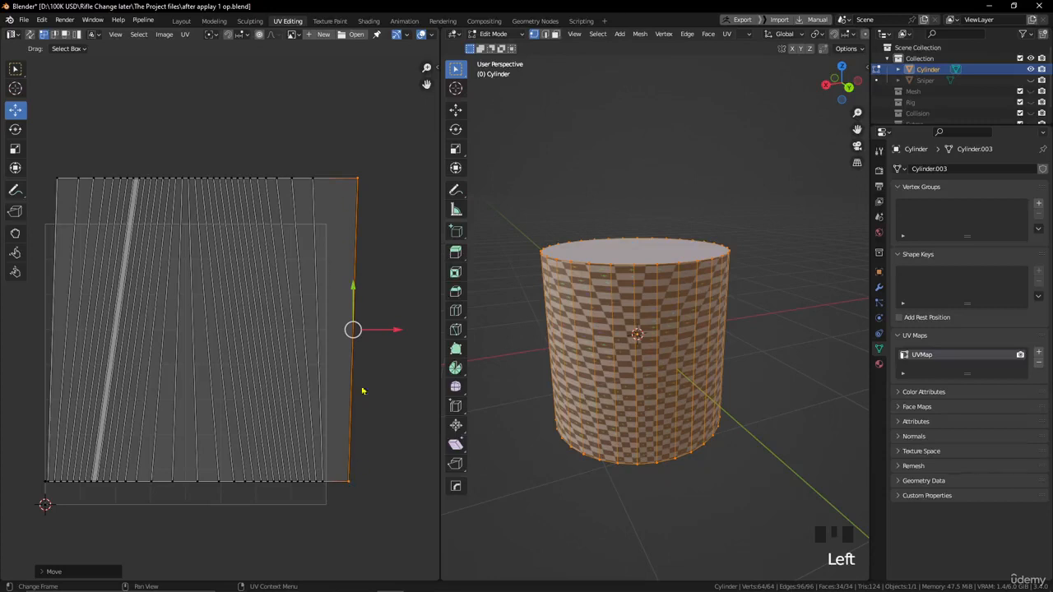
left_click(185, 34)
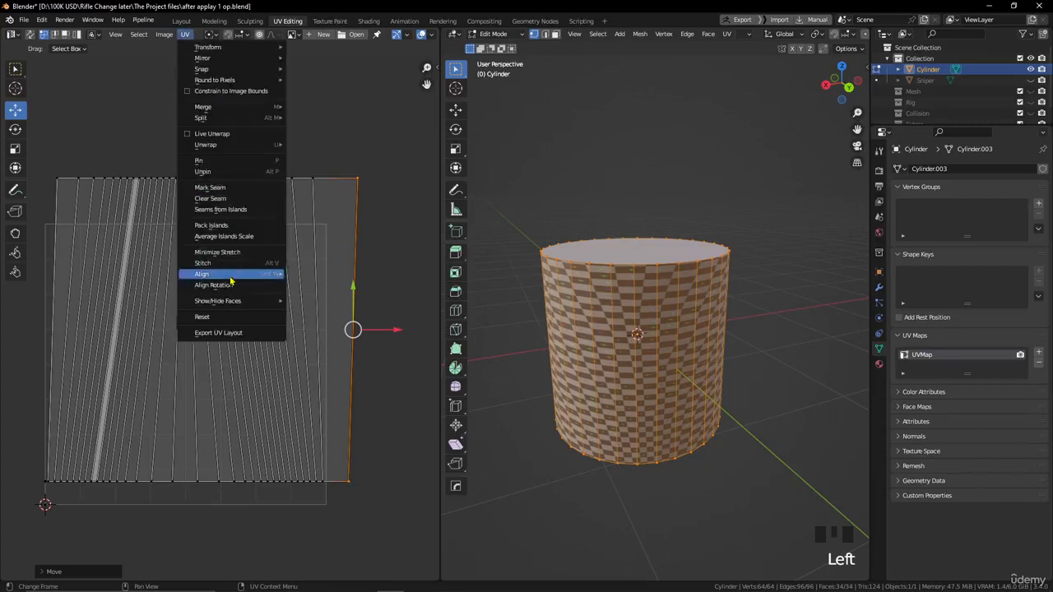
mouse_move(232, 273)
left_click(335, 321)
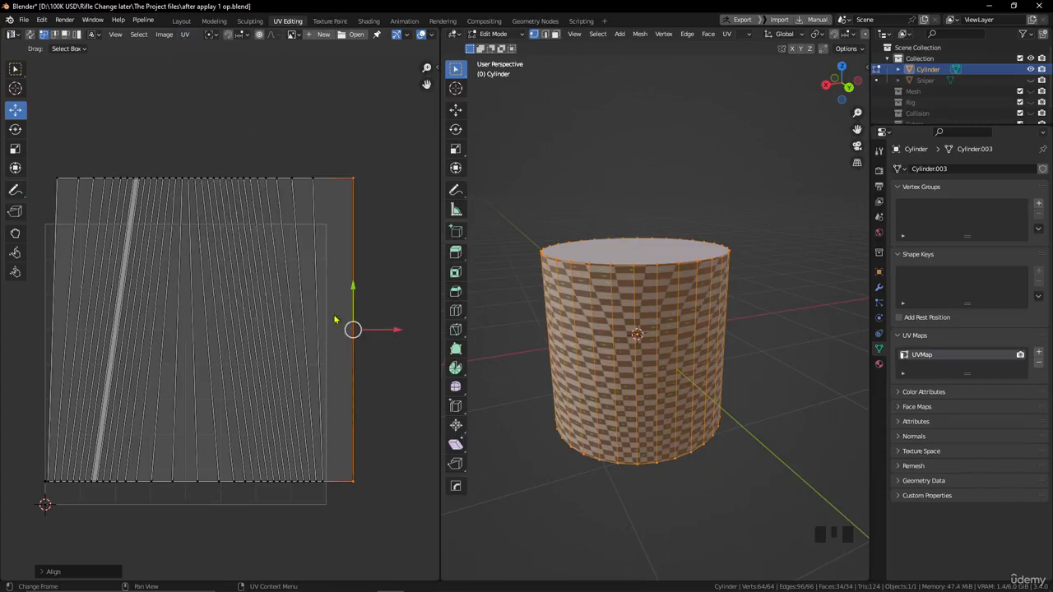
left_click_drag(392, 333, 400, 331)
- Select the first slanted edge inside the right border, align it vertically and move it close to the border
left_click(313, 181)
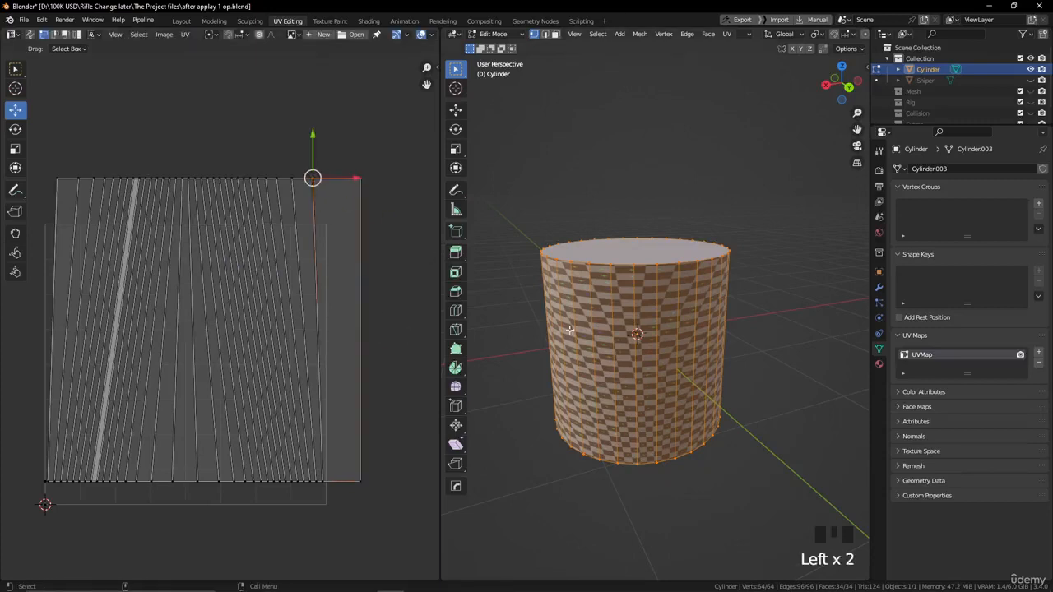
left_click(323, 483, "shift")
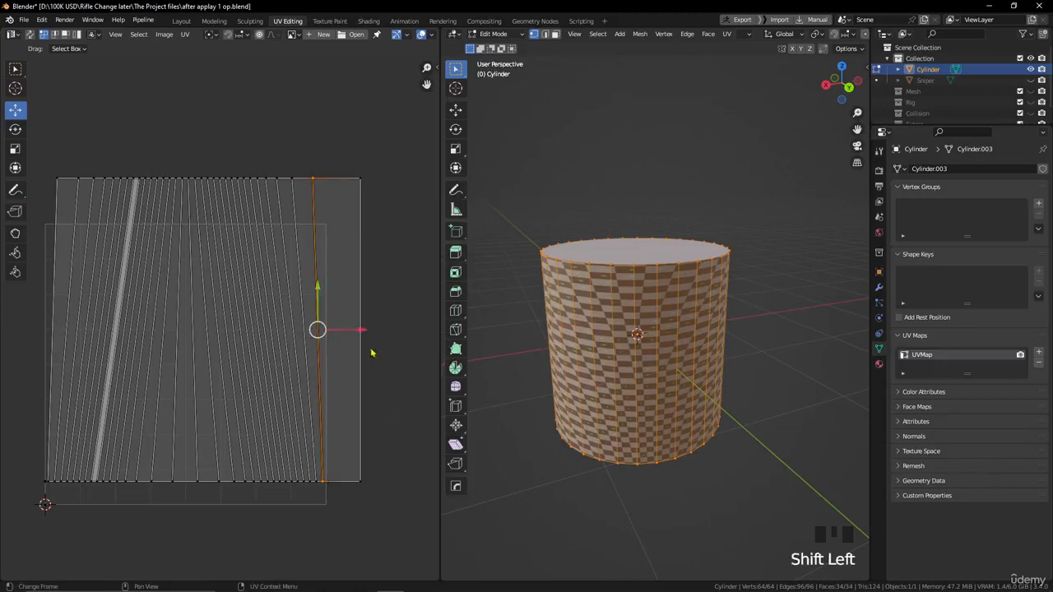
left_click_drag(362, 330, 378, 330)
left_click(185, 34)
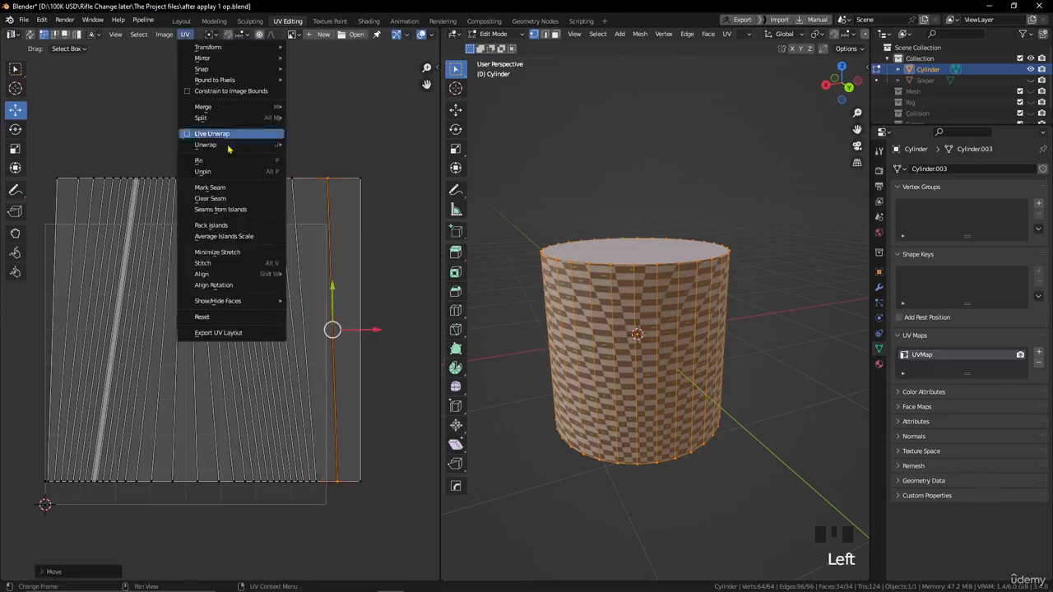
mouse_move(247, 274)
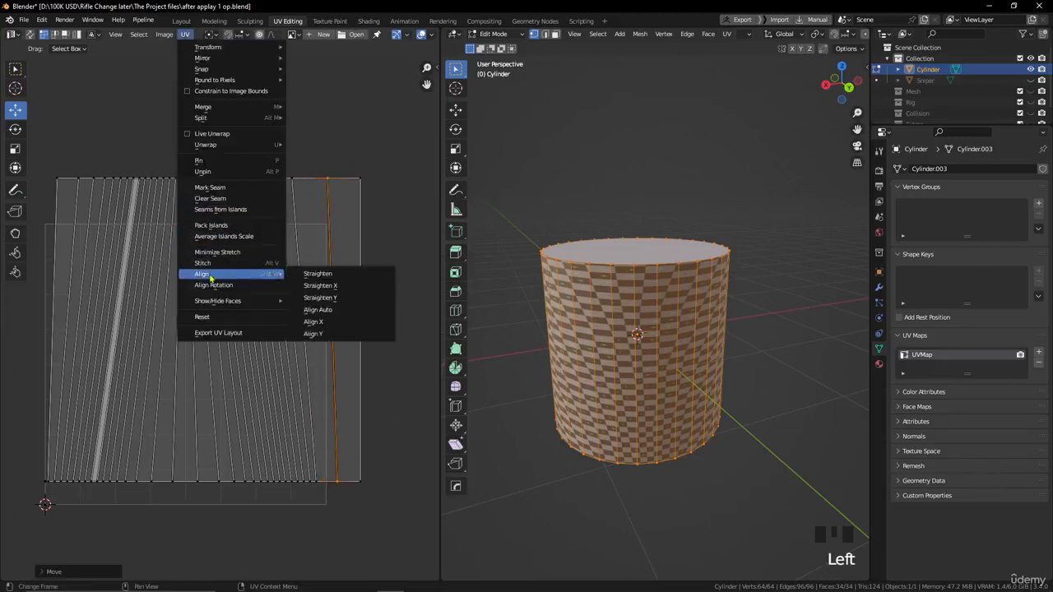
left_click(337, 322)
left_click(382, 336)
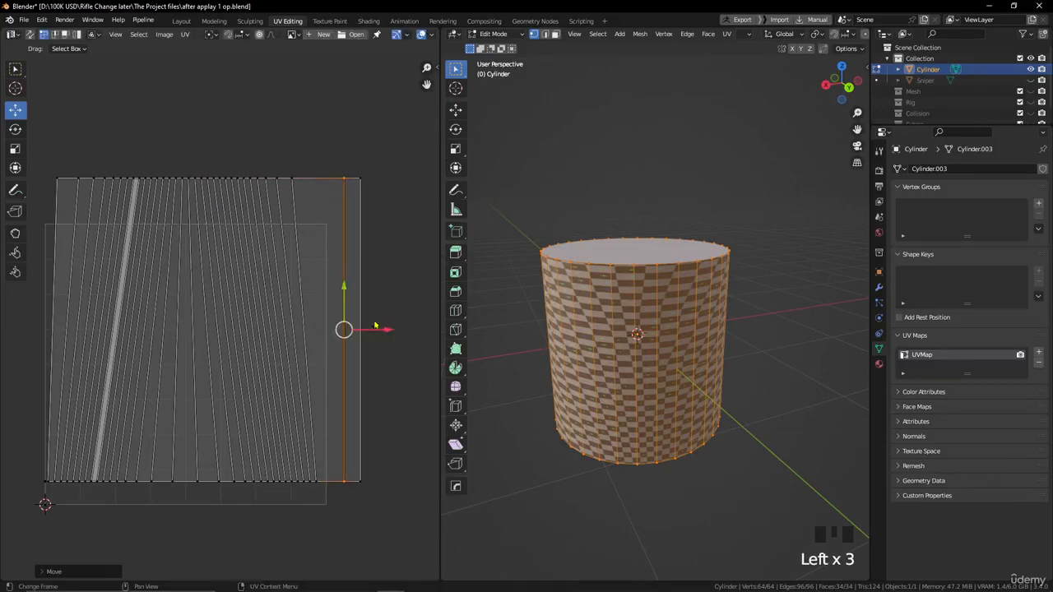
- Straighten the next slanted UV edge with Align Auto and move it outward beside the previously straightened edge
left_click(292, 179)
left_click(325, 486, "shift")
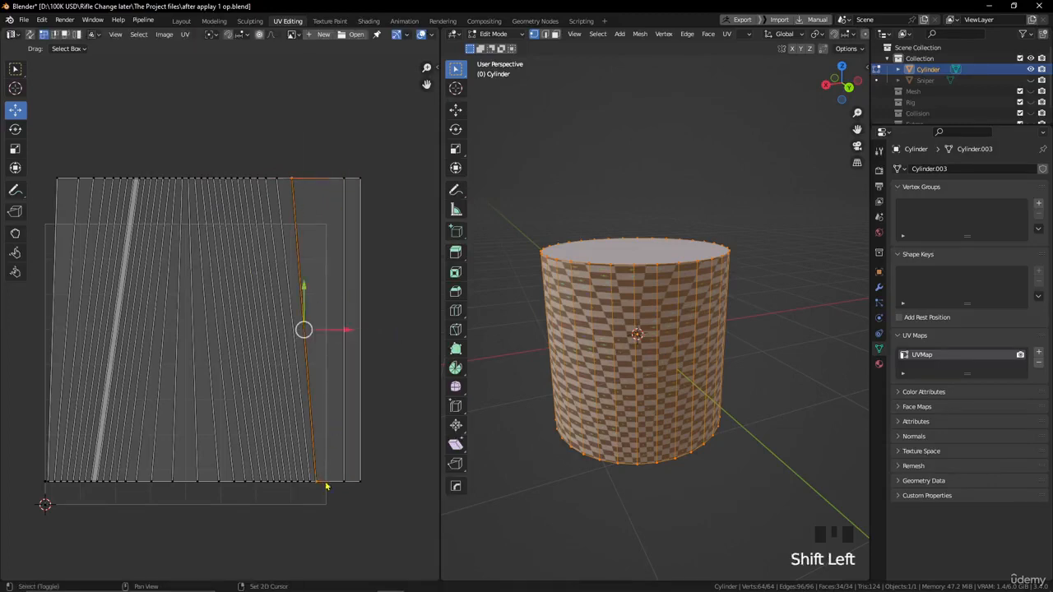
left_click(185, 33)
mouse_move(265, 279)
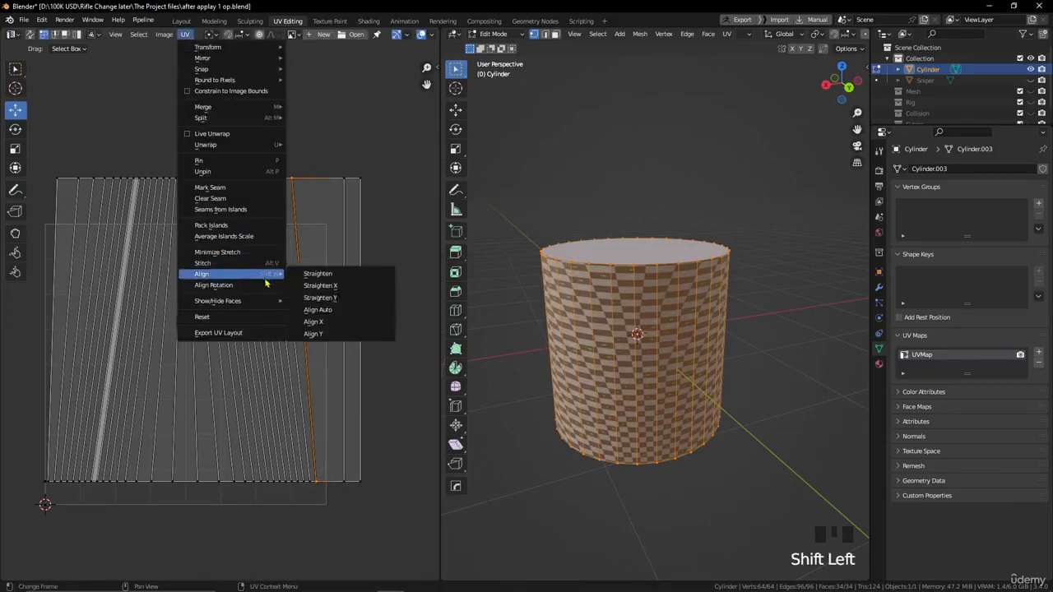
left_click(334, 311)
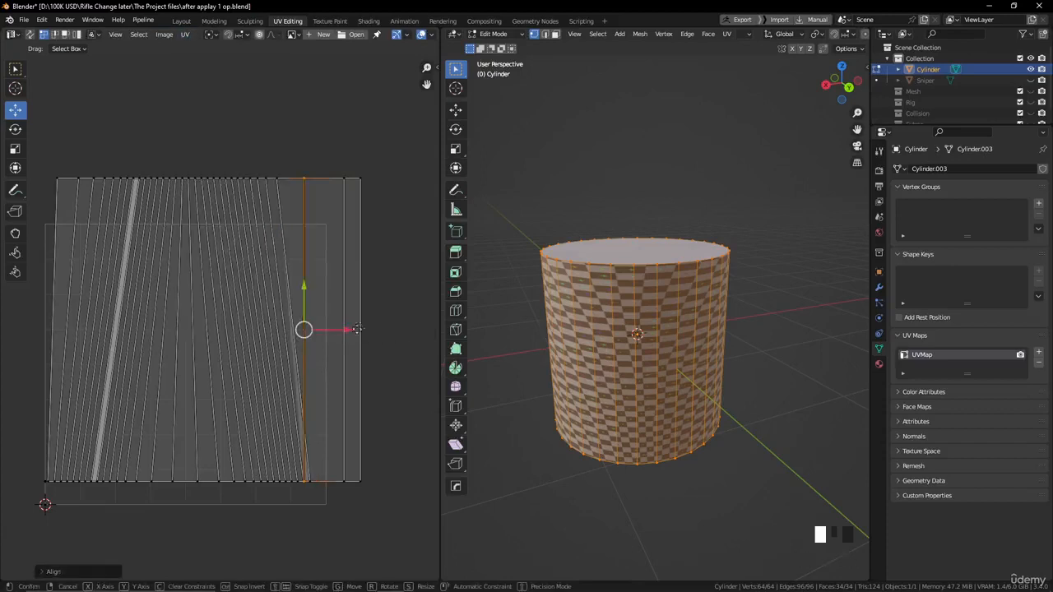
left_click_drag(343, 330, 372, 329)
left_click(367, 211)
scroll(366, 222, "down", 2)
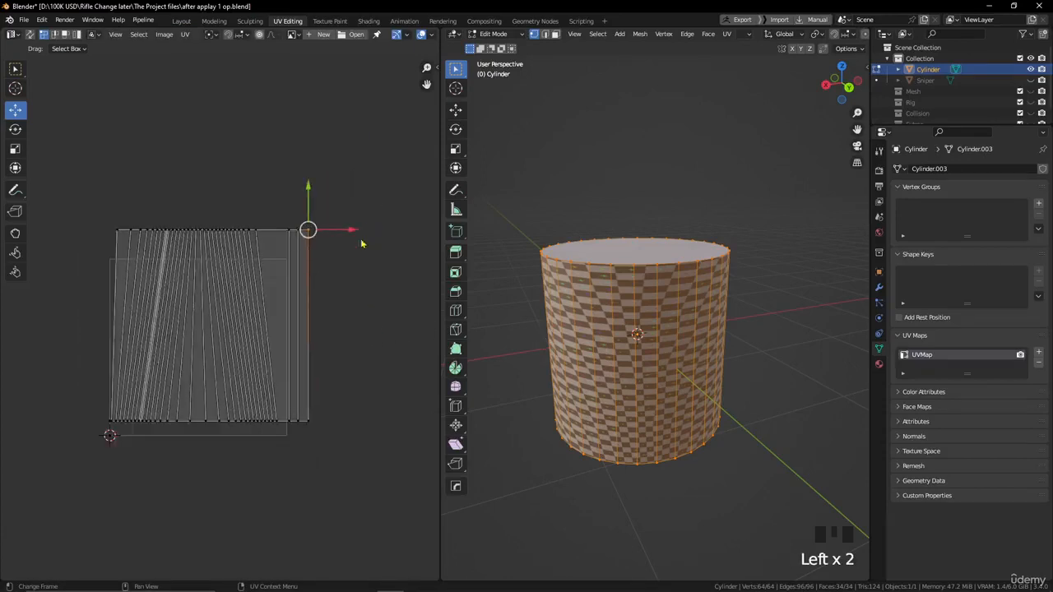
- Scale the whole side-face UV island down to roughly half size and move it into the UV tile's upper-left quarter
scroll(320, 303, "up", 2)
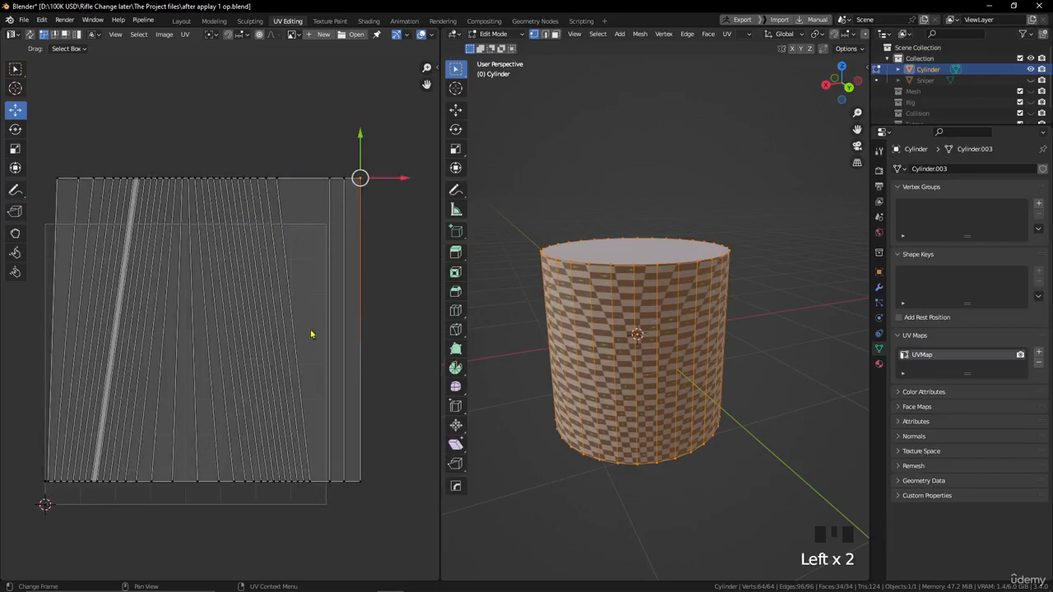
scroll(312, 336, "down", 2)
key("a")
key("s")
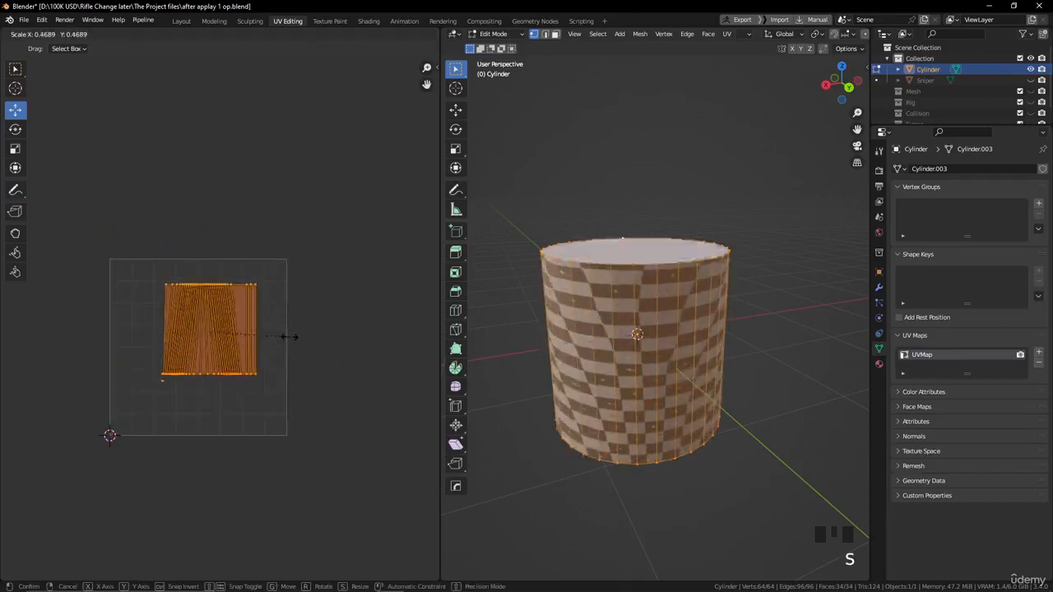
left_click(325, 367)
key("g")
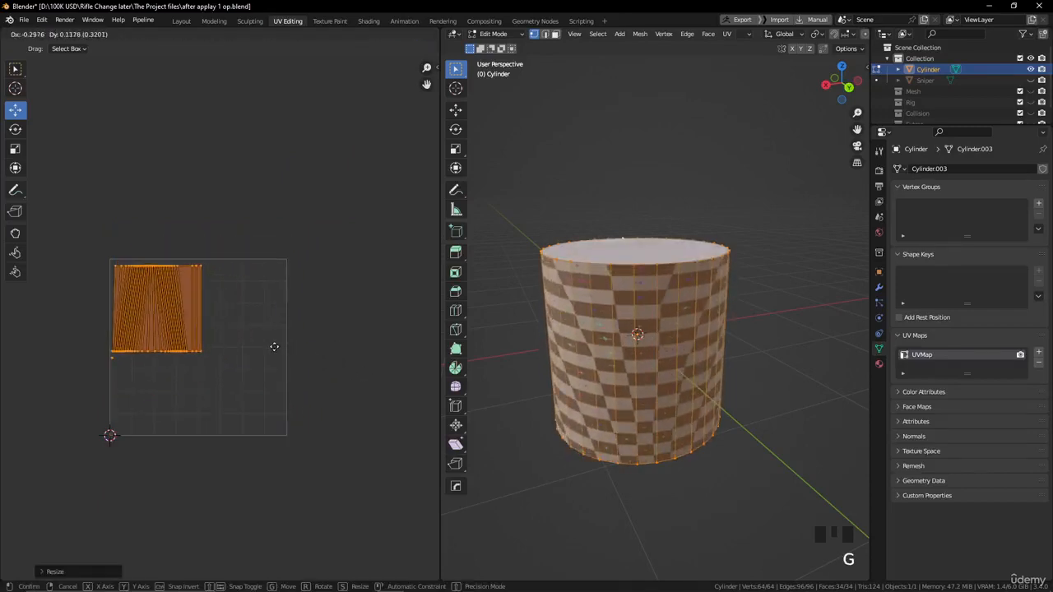
left_click(275, 346)
- In face selection mode, select only the cylinder's top cap and unwrap it with Cube Projection
left_click_drag(513, 162, 567, 212, "alt")
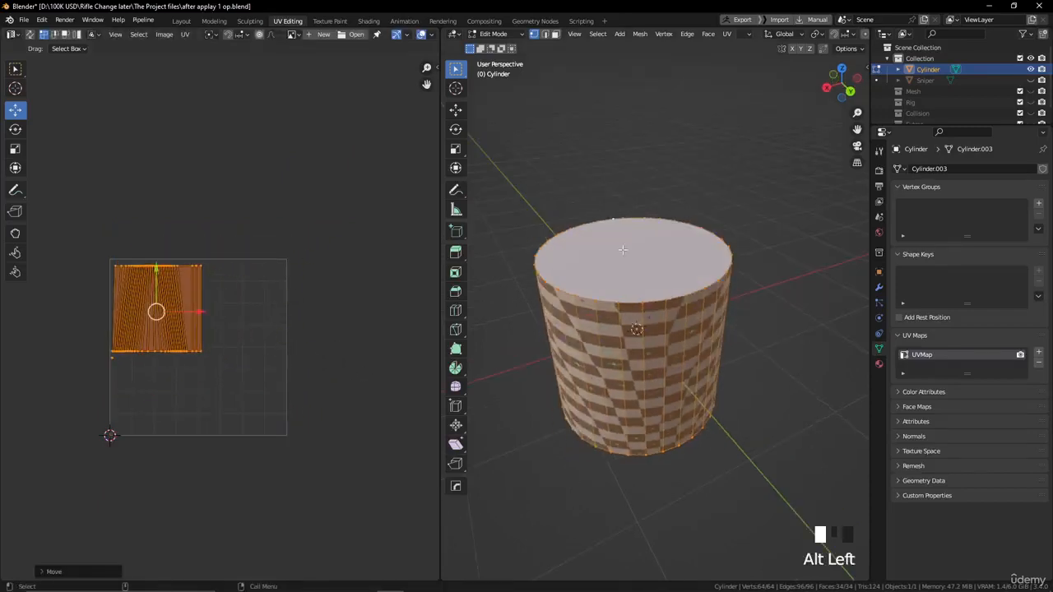
left_click(556, 34)
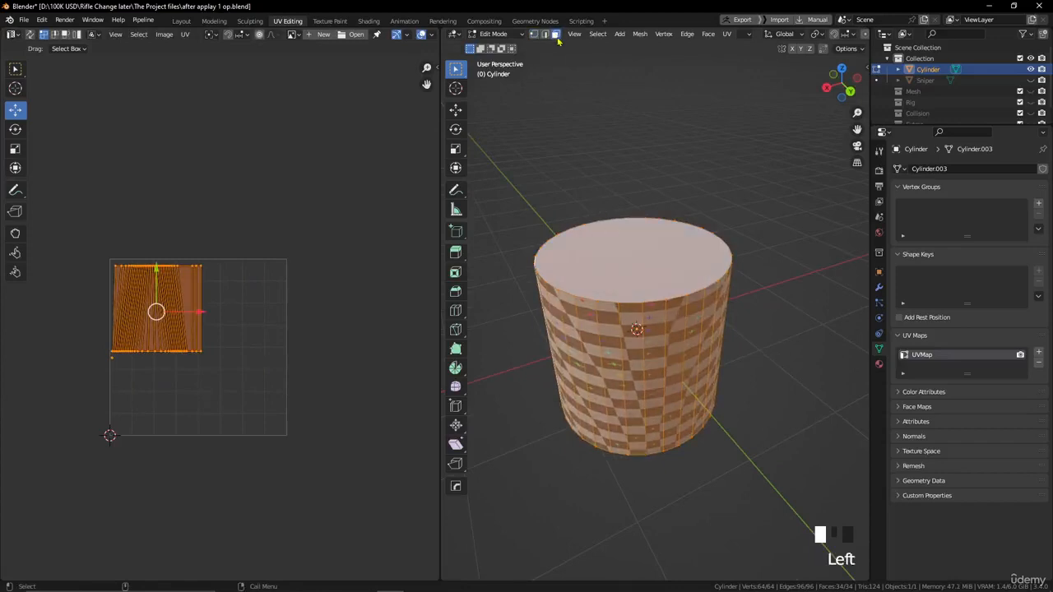
left_click(634, 165)
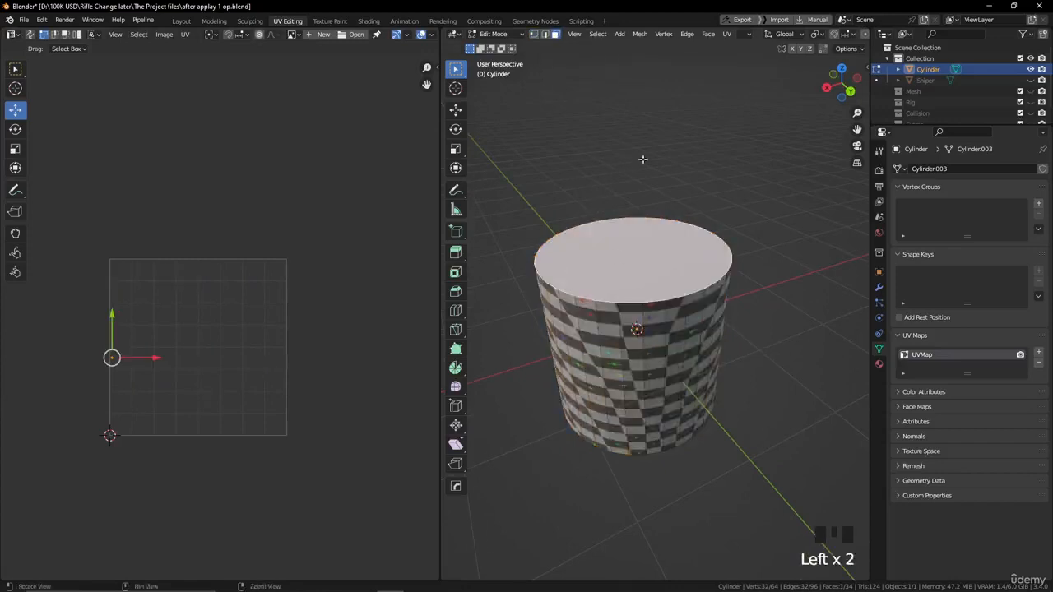
left_click_drag(633, 165, 651, 235, "alt")
left_click_drag(678, 187, 703, 58, "alt")
left_click(728, 34)
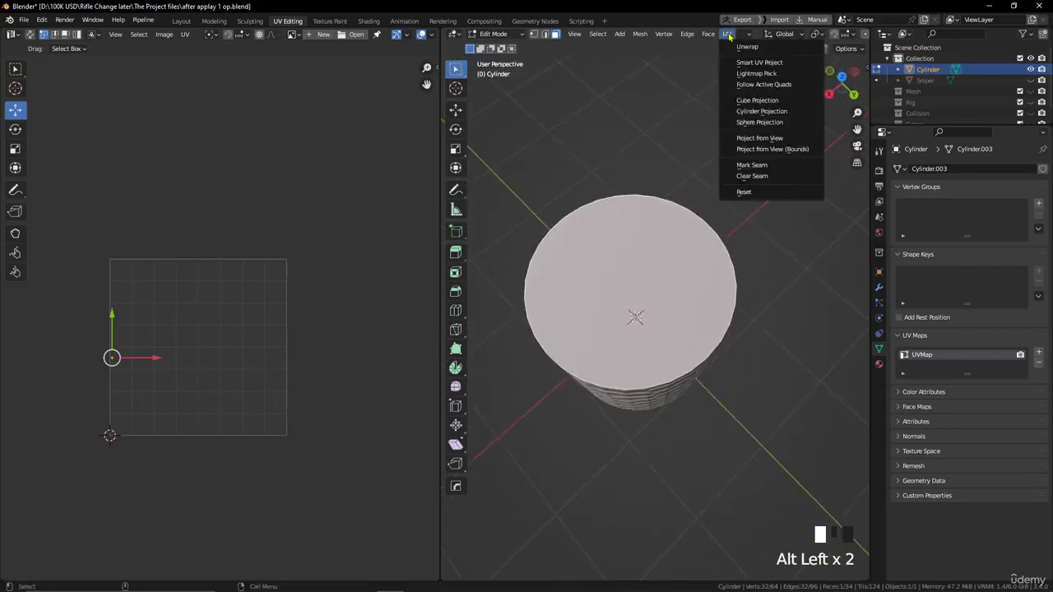
left_click(758, 101)
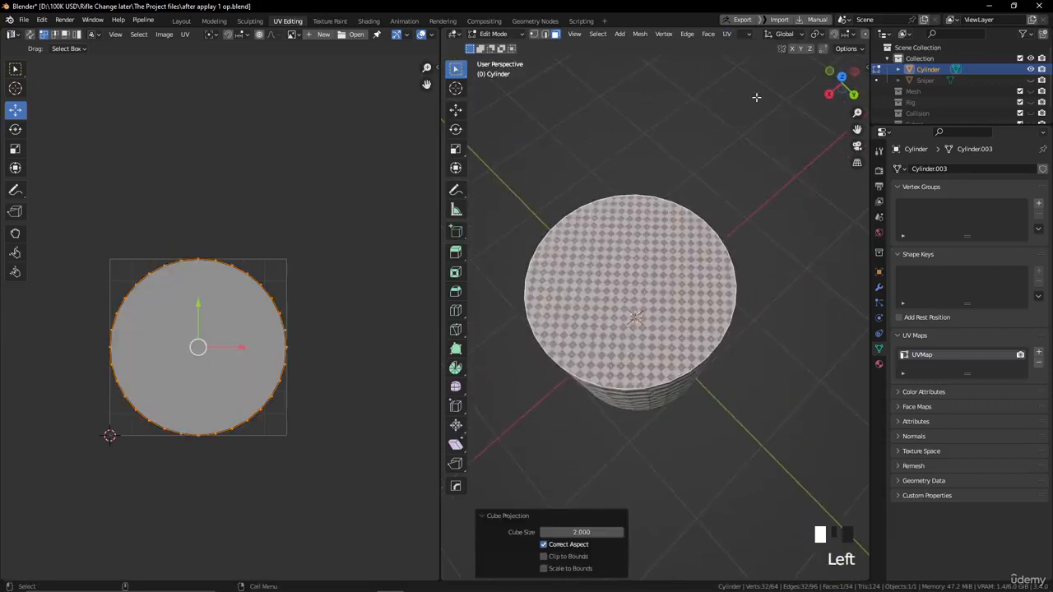
- Shrink the top cap's circular UV island and place it in the UV tile's upper-right corner
left_click_drag(686, 190, 682, 174, "alt")
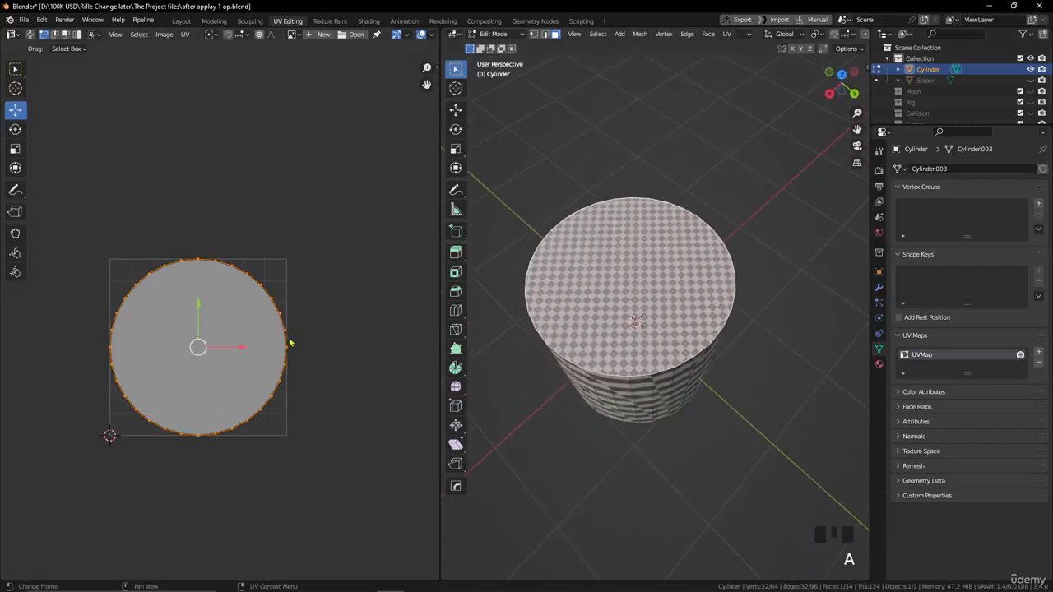
key("s")
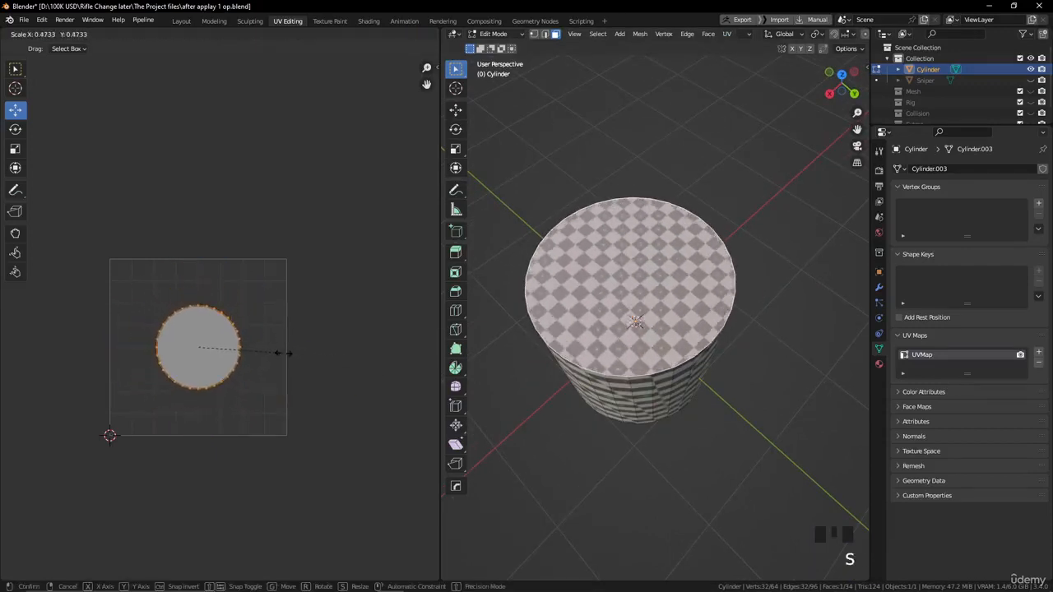
left_click(265, 344)
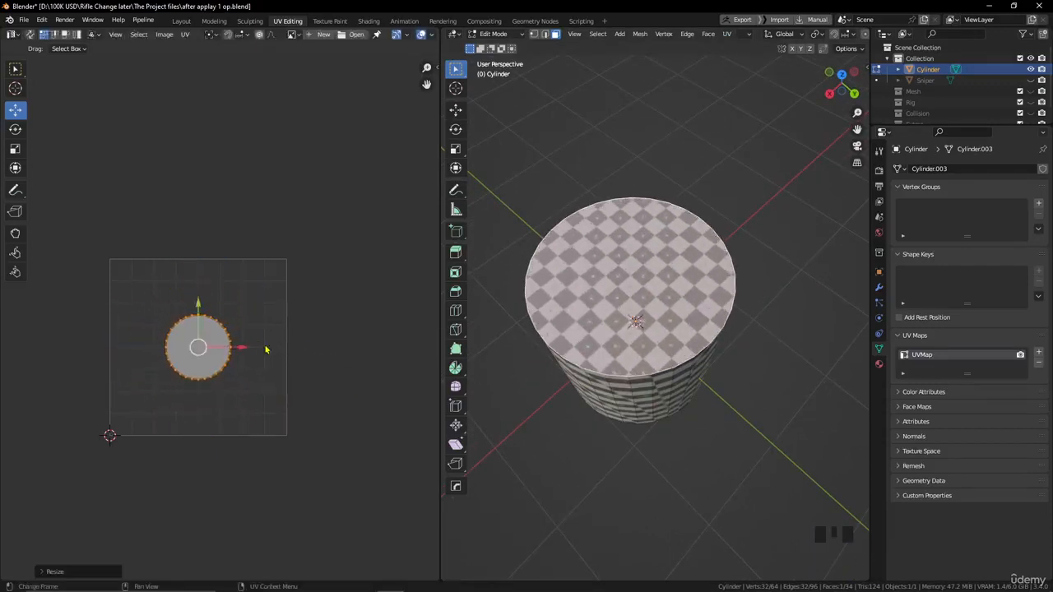
key("g")
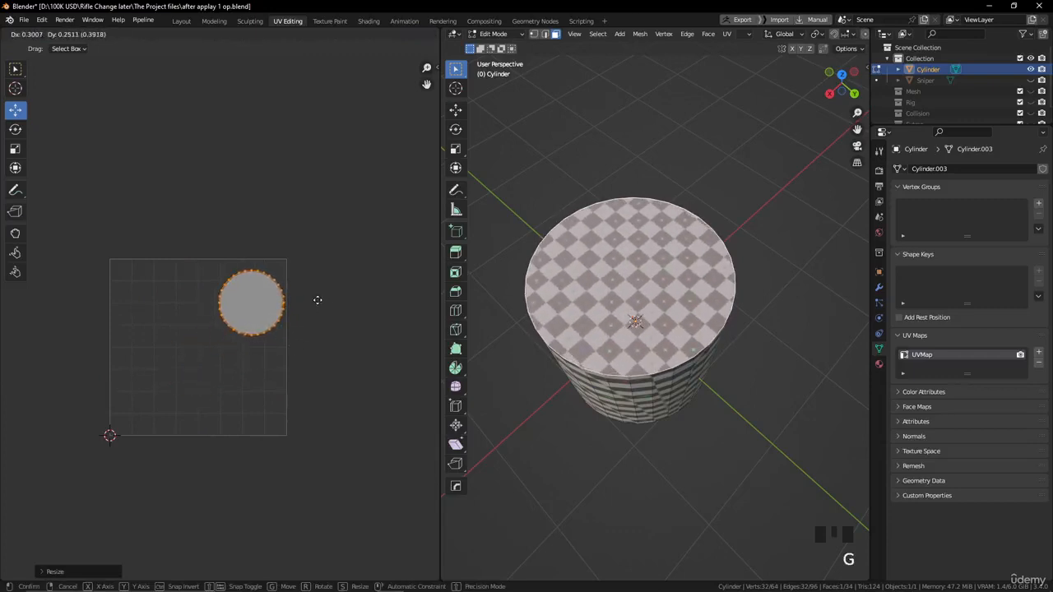
left_click(318, 300)
- Select the cylinder's bottom cap and unwrap it with Cube Projection
left_click_drag(652, 414, 651, 287, "alt")
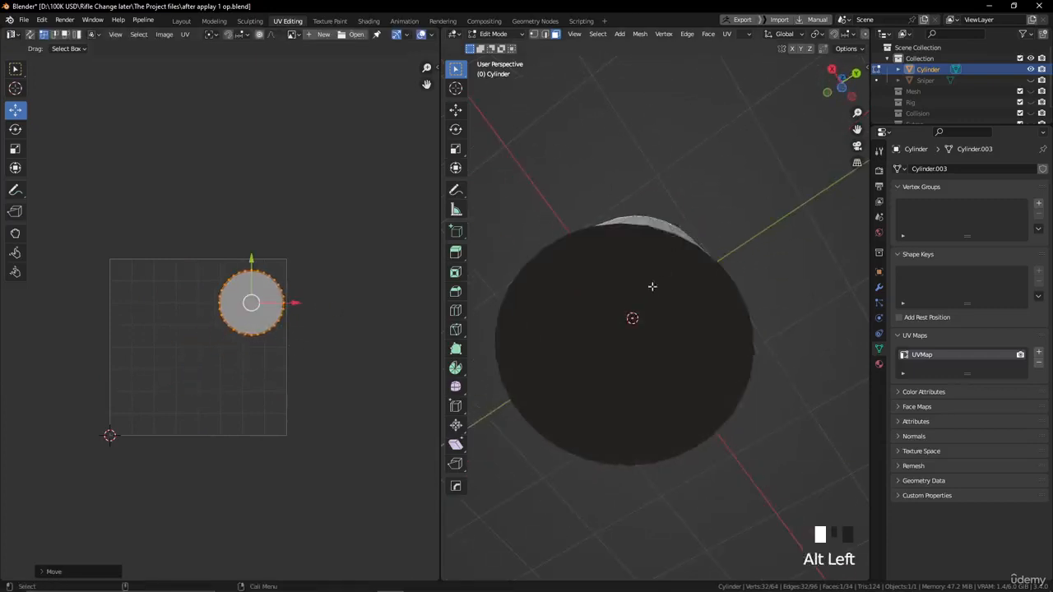
left_click(649, 292)
left_click(726, 33)
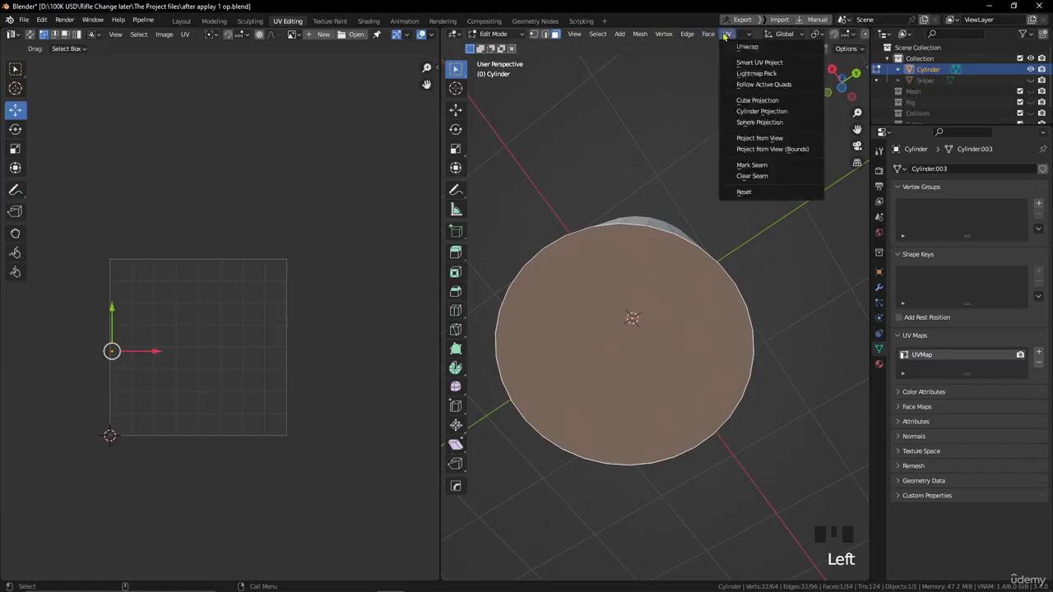
left_click(766, 110)
- Scale down the bottom cap's circular UV island and move it below the space used by the top cap's island
key("a")
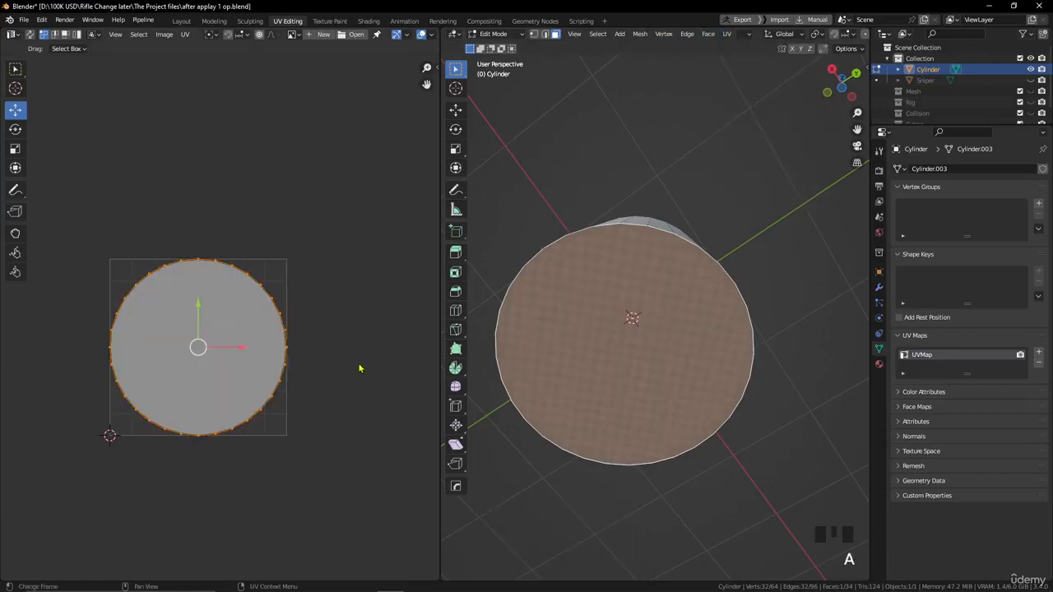
key("s")
left_click(255, 346)
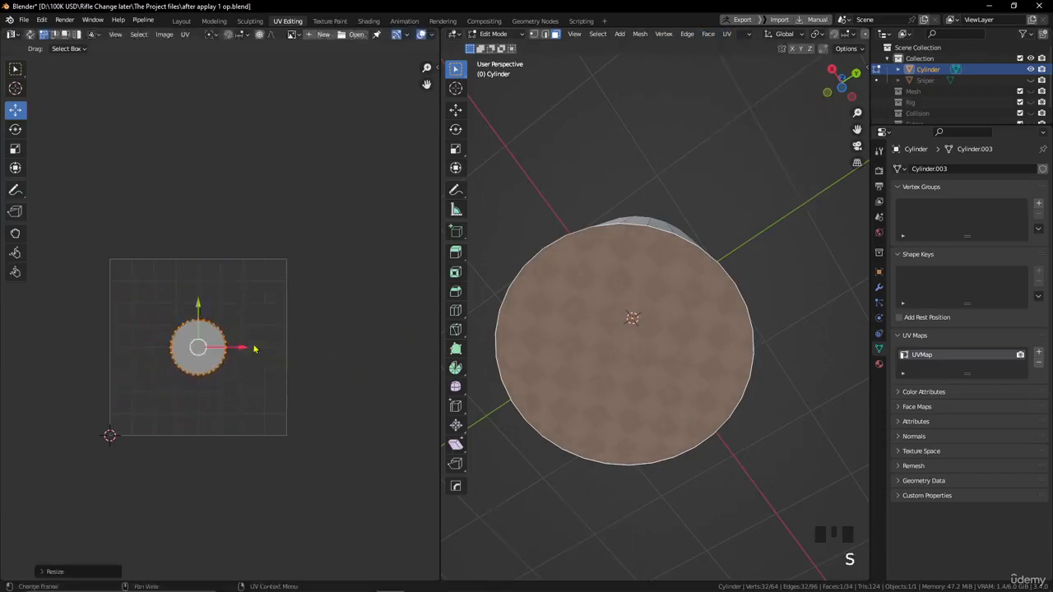
key("g")
left_click(307, 372)
- Select all faces of the cylinder and arrange their UV islands with Pack Islands
left_click_drag(689, 236, 743, 306, "alt")
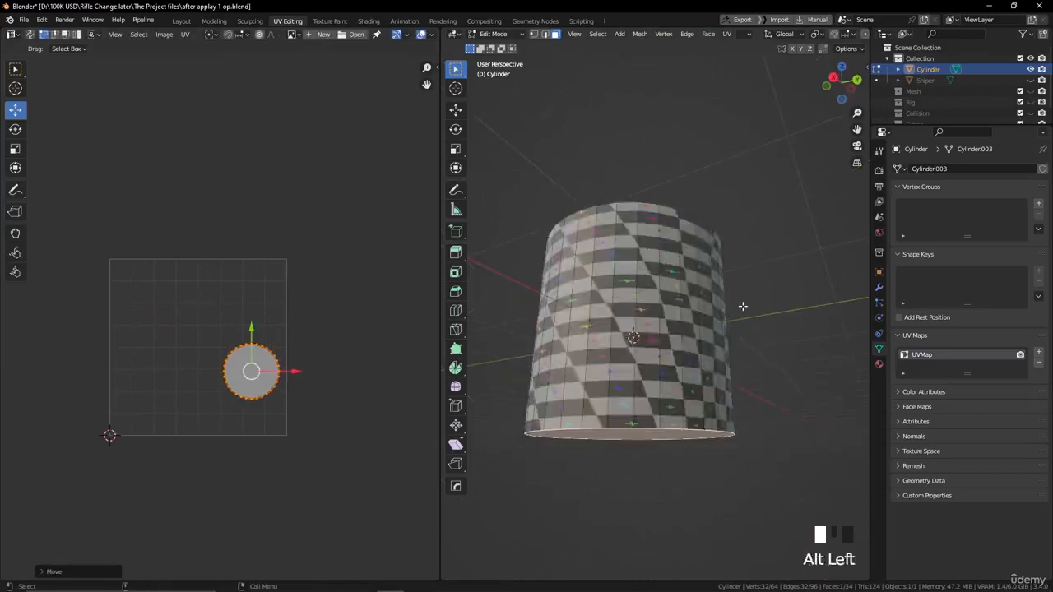
key("a")
left_click_drag(681, 281, 701, 370, "alt")
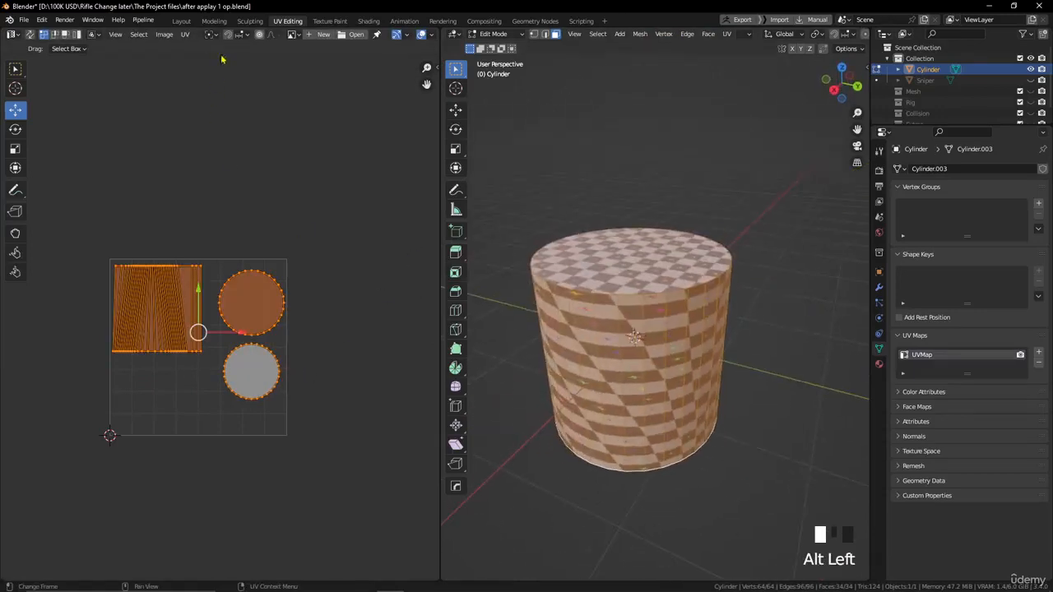
left_click(186, 34)
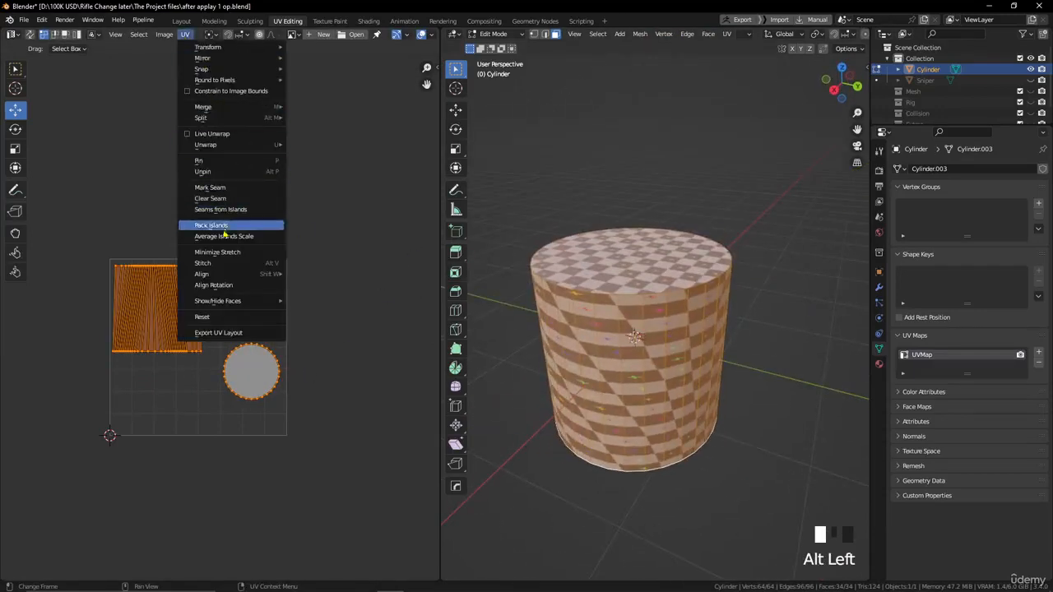
left_click(218, 225)
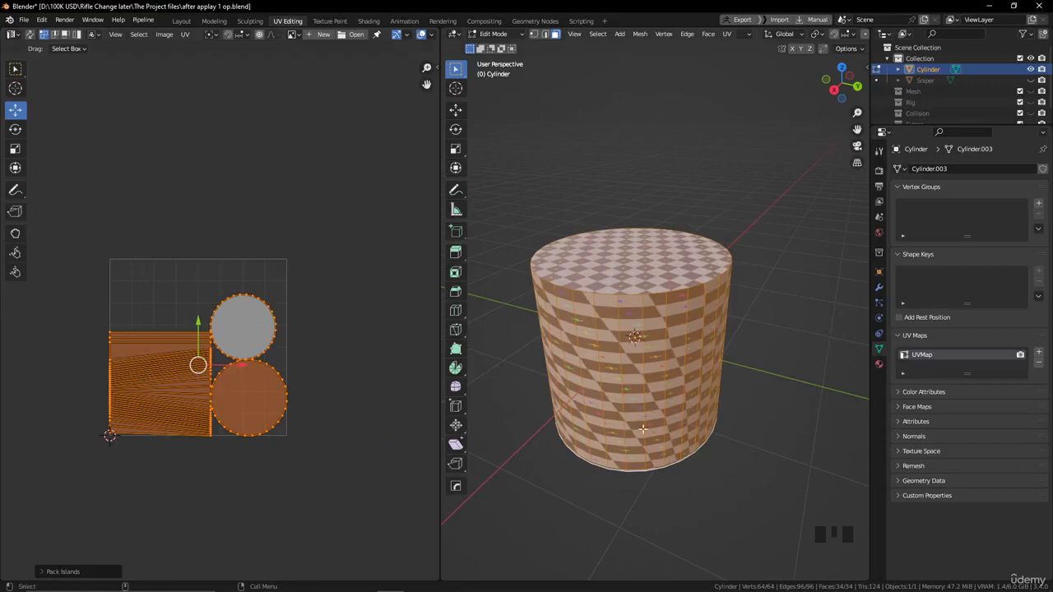
scroll(641, 415, "down", 3)
left_click_drag(641, 415, 740, 348, "alt")
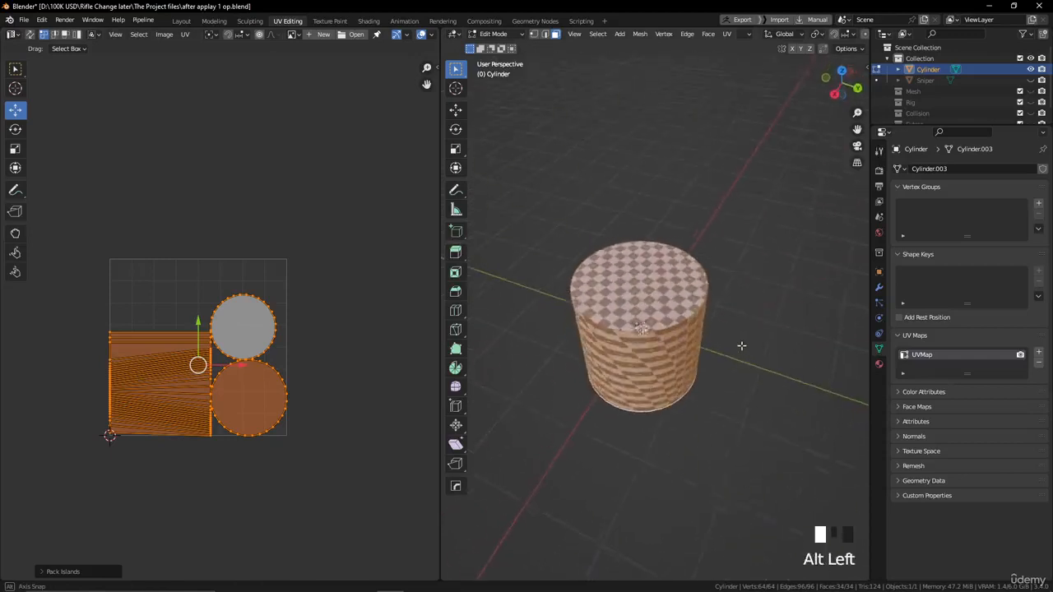
left_click_drag(741, 260, 740, 184, "alt")
left_click(727, 33)
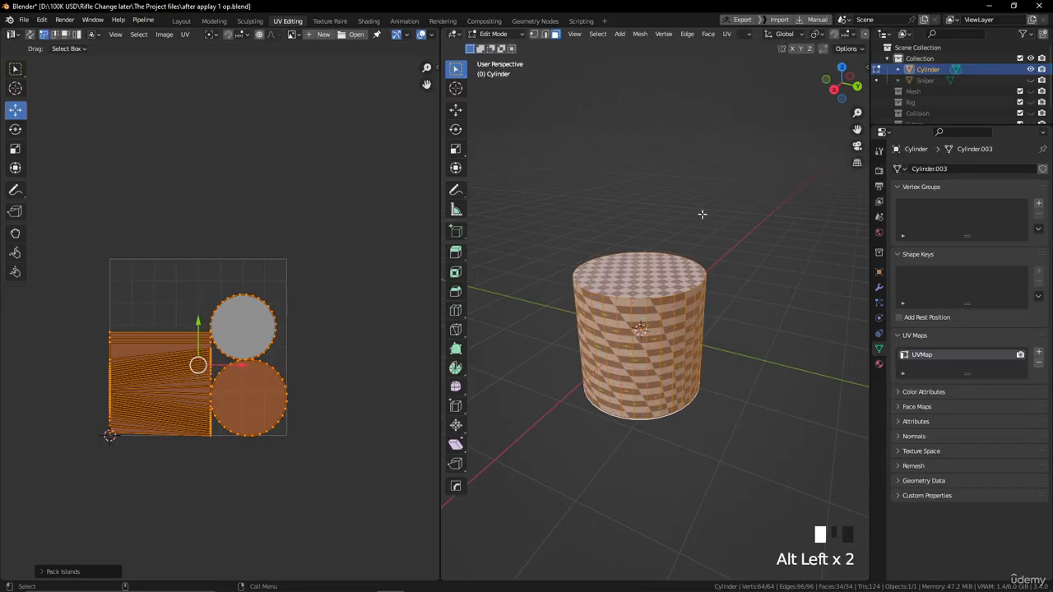
left_click_drag(699, 170, 710, 200, "alt")
- Select the cylinder's top cap and remove the mesh's UVMap layer
left_click(655, 280)
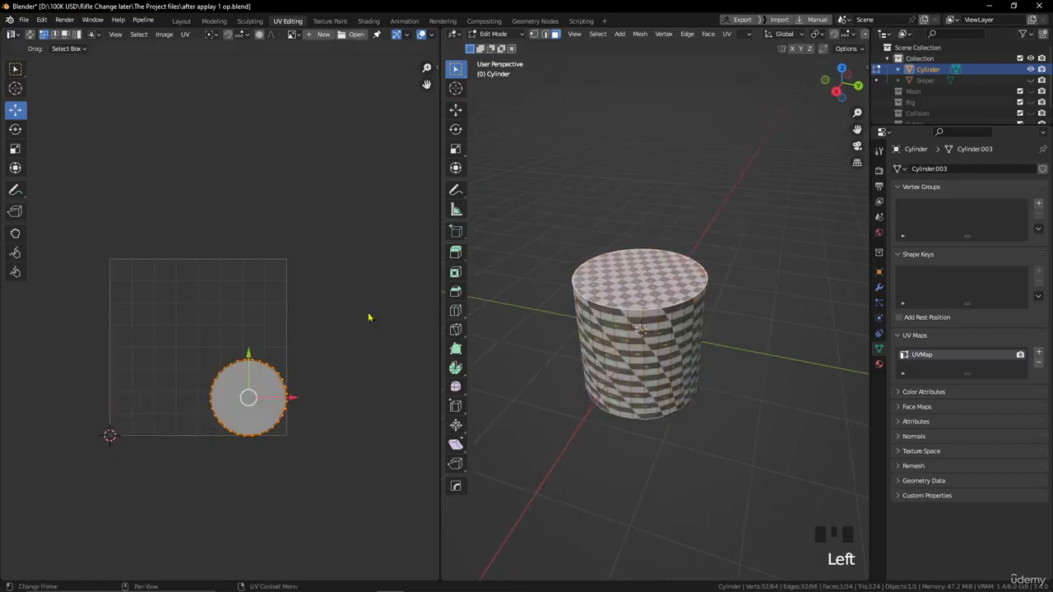
right_click(620, 267)
left_click(1038, 362)
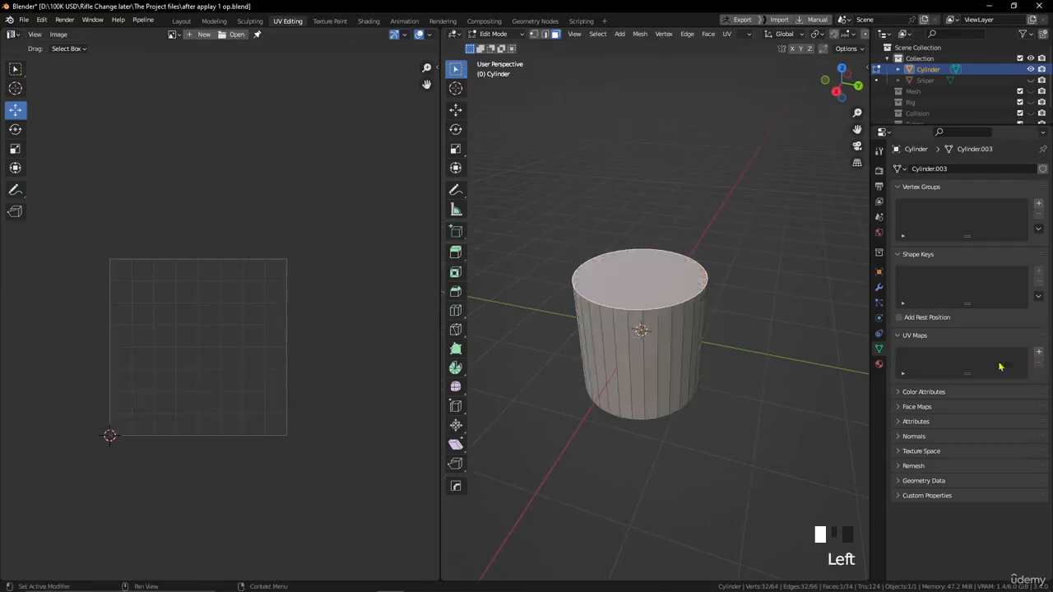
- Unwrap the selected top cap with Project from View, using the top orthographic view
left_click_drag(700, 193, 656, 231, "alt")
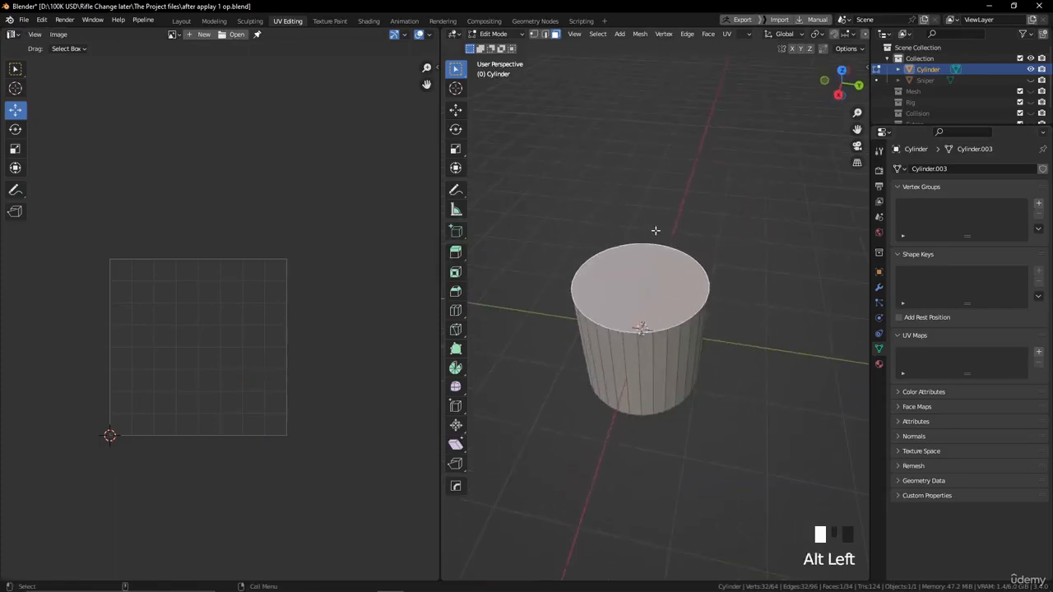
key("KP_7")
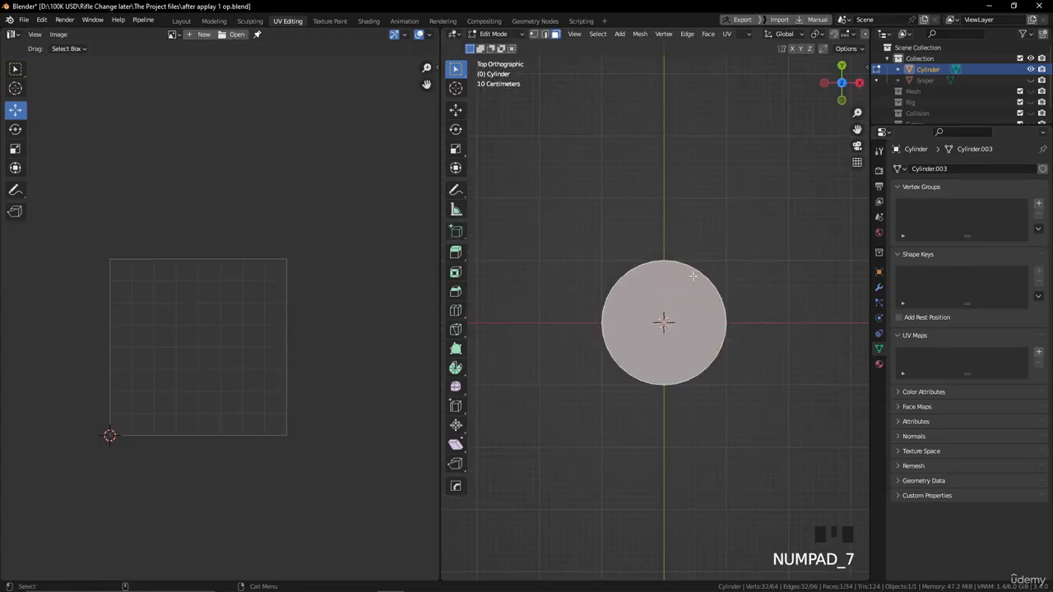
left_click(722, 273)
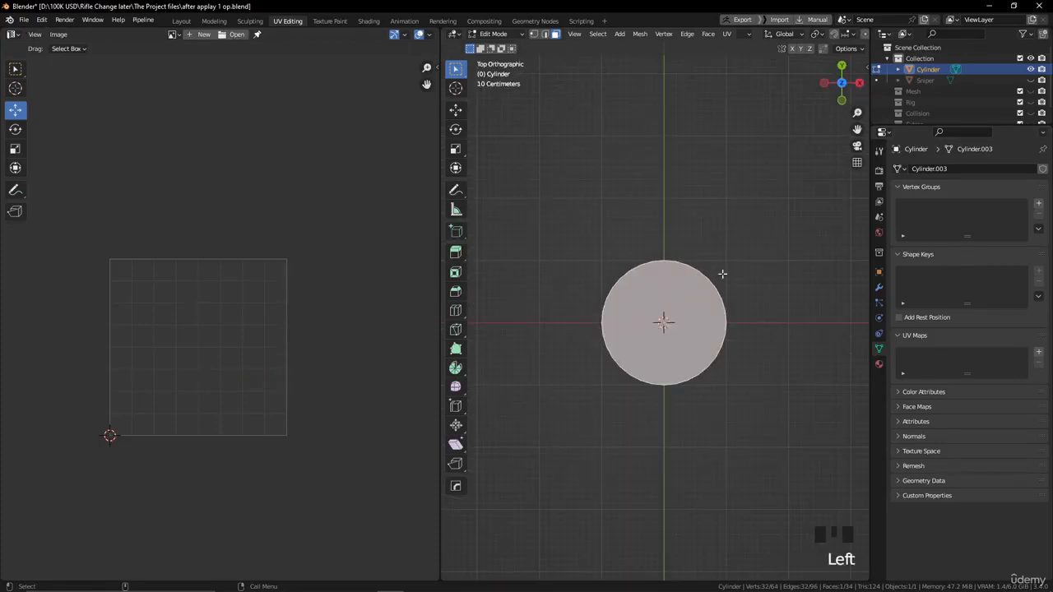
left_click(727, 34)
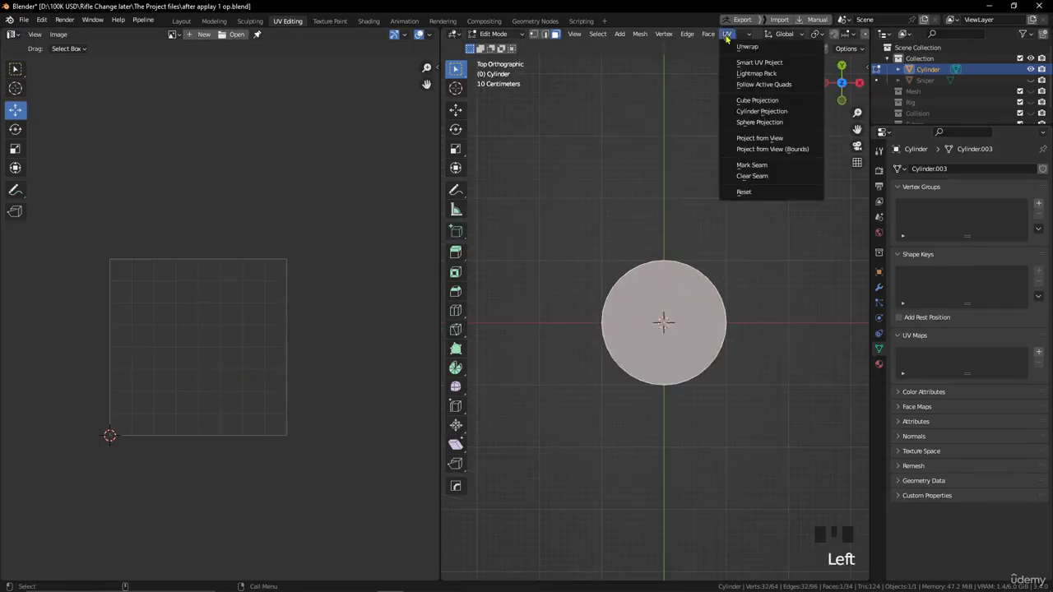
left_click(766, 140)
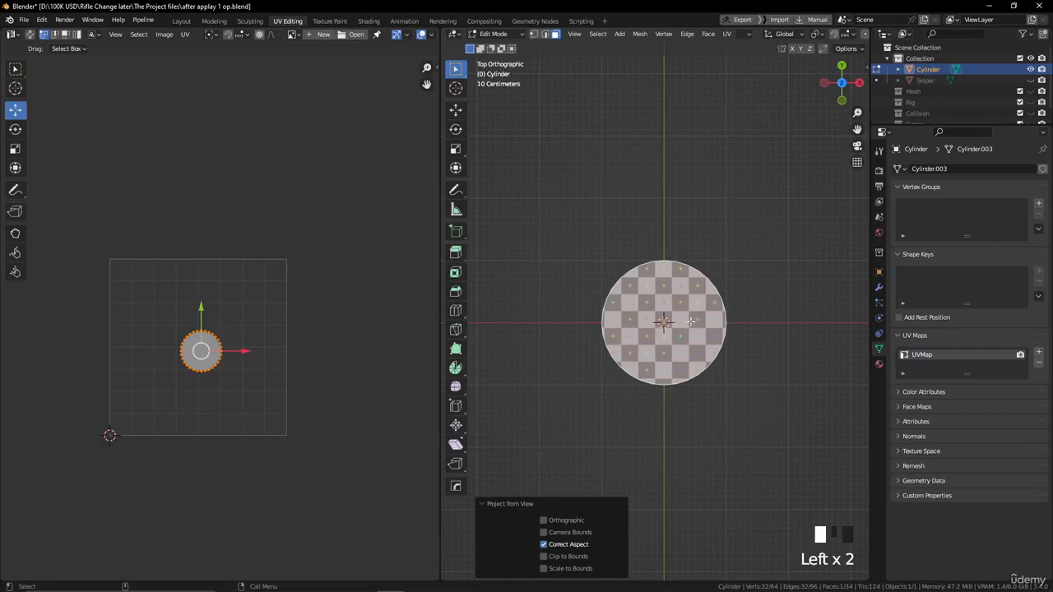
- Enlarge the top cap's projected UV island and position it in the UV tile's upper-left area
scroll(280, 366, "up", 2)
key("s")
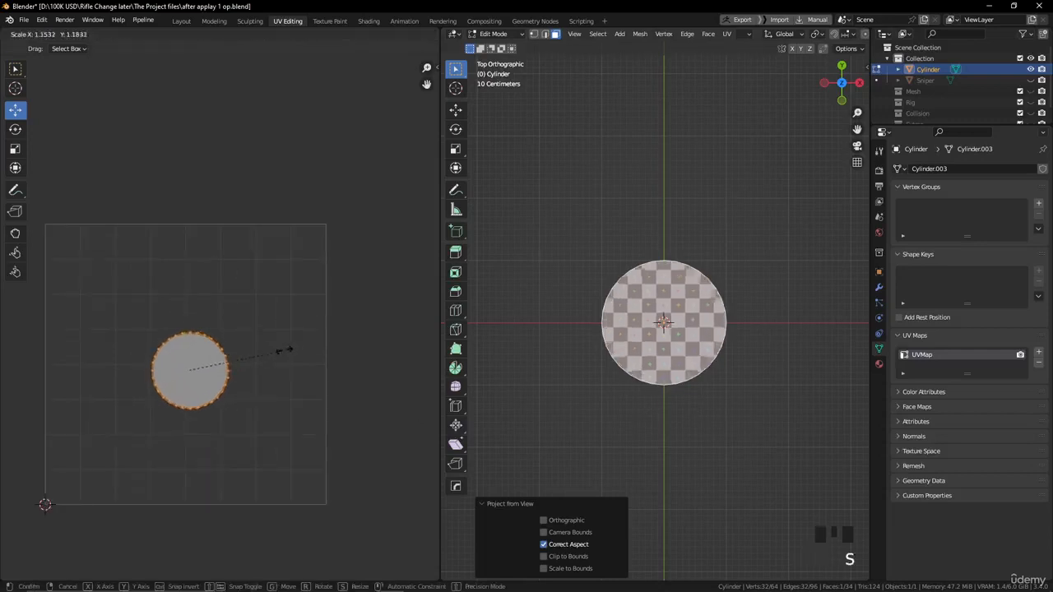
left_click(342, 337)
key("g")
left_click(272, 271)
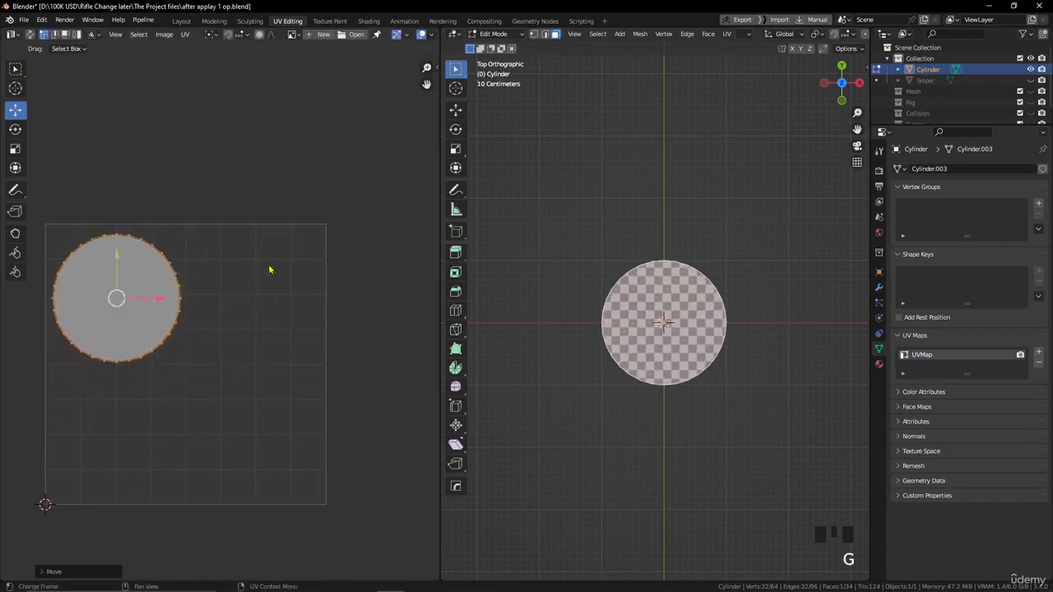
key("s")
left_click(231, 293)
- Bring the cylinder into an angled perspective view and open the UV unwrapping options for its top cap
scroll(664, 273, "down", 1)
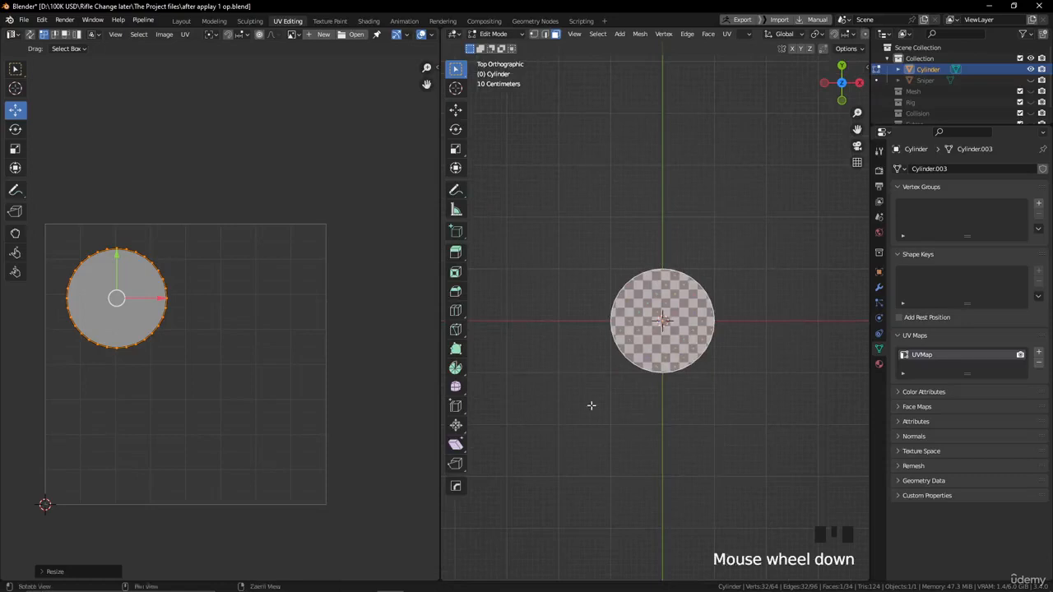
left_click_drag(590, 404, 640, 209, "alt")
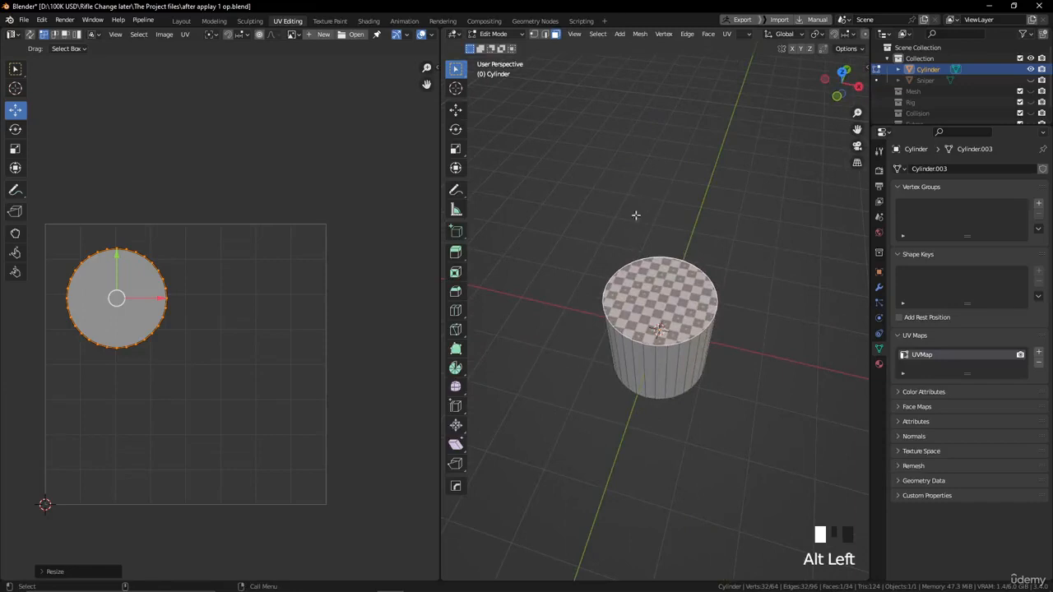
left_click(726, 35)
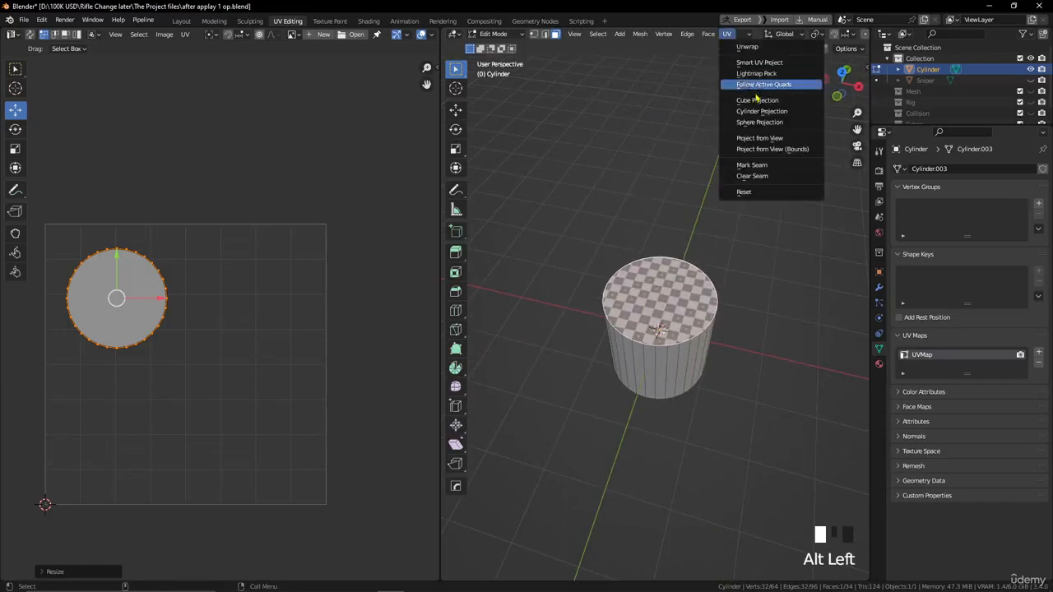